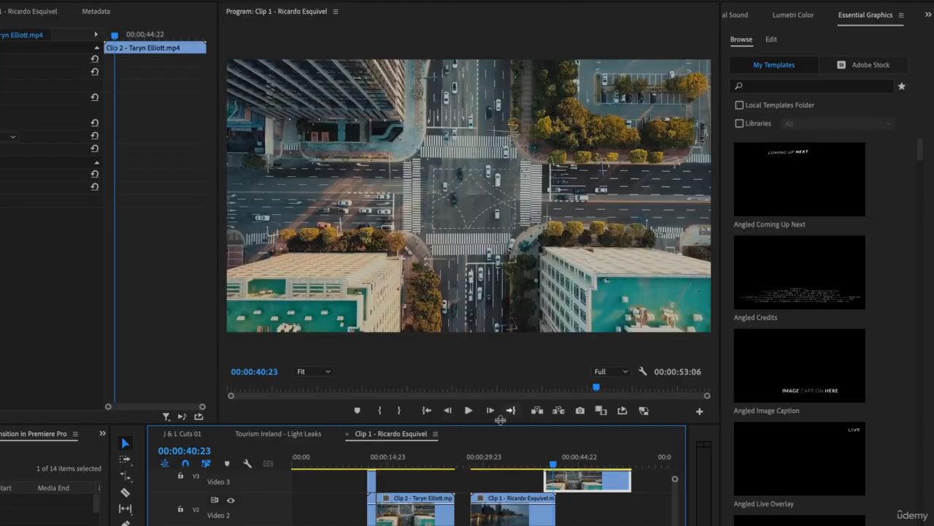
# Play the finished matte transitions between Clip 1 and Clip 2 at two places in the Clip 1 sequence.
pyautogui.click(541, 460)
pyautogui.press('space')
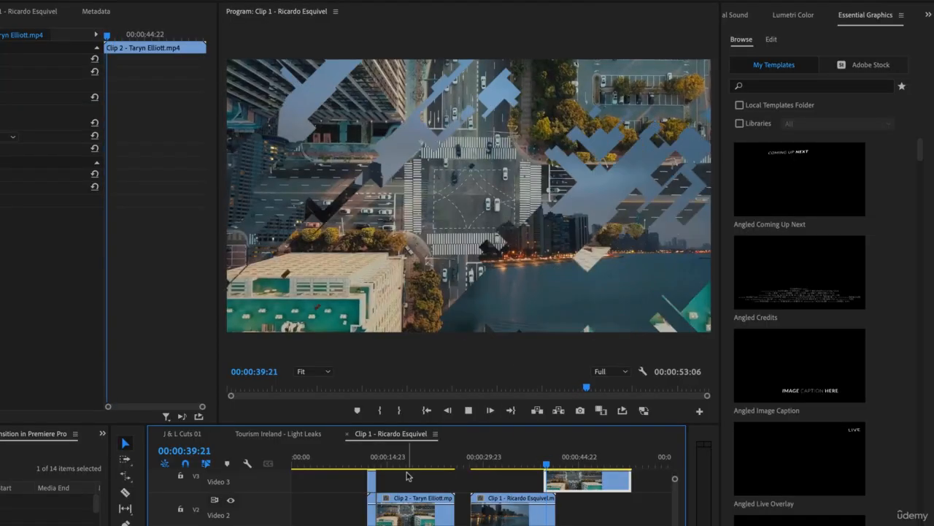
pyautogui.click(363, 463)
pyautogui.press('space')
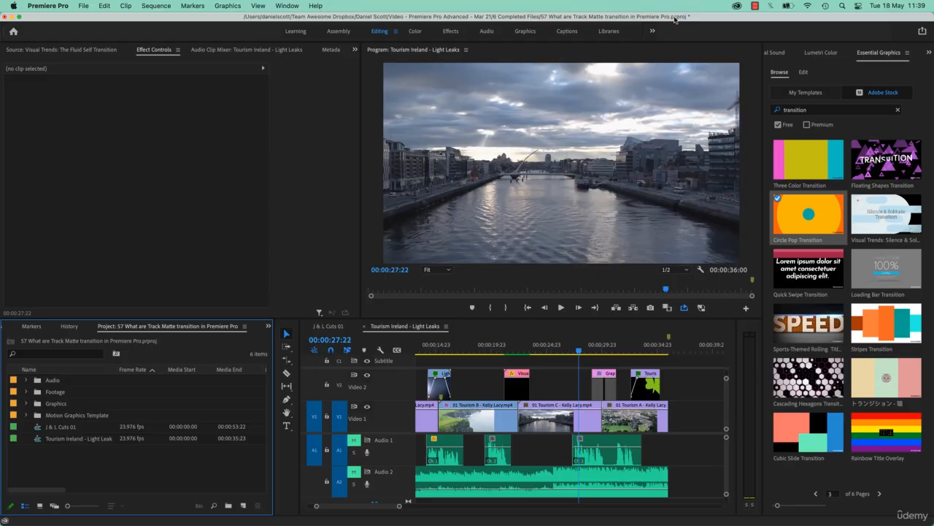
# Switch to Finder and select Matte 01.mp4 through Matte 04.mp4 in the Transitions folder of the Exercise Files.
pyautogui.press('super+Tab')
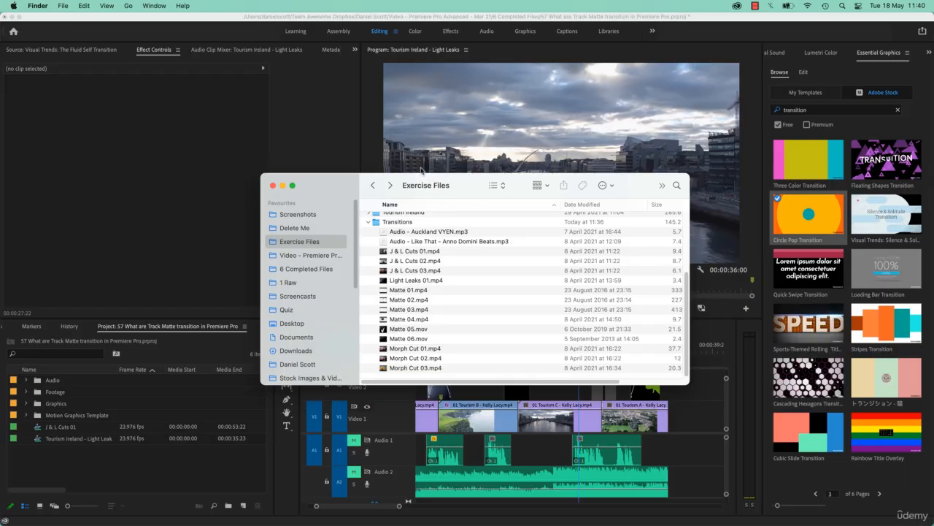
pyautogui.click(397, 223)
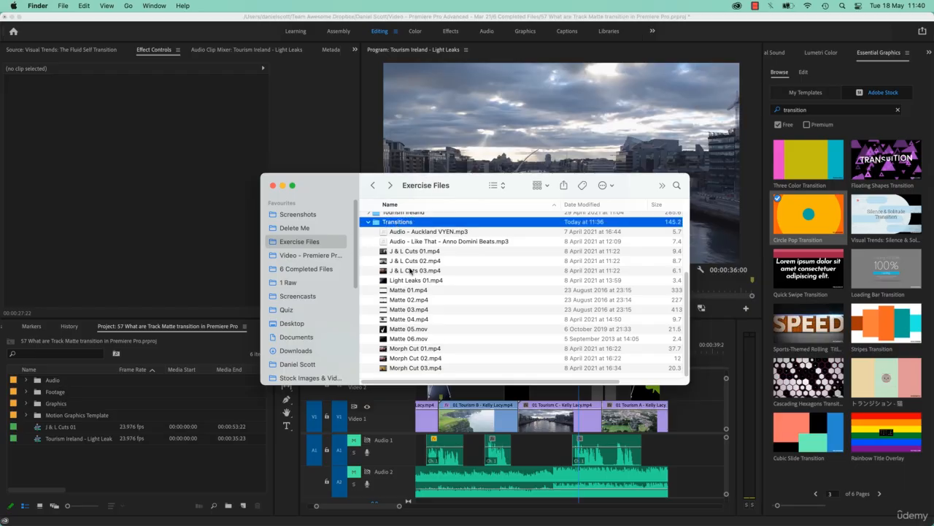
pyautogui.click(410, 290)
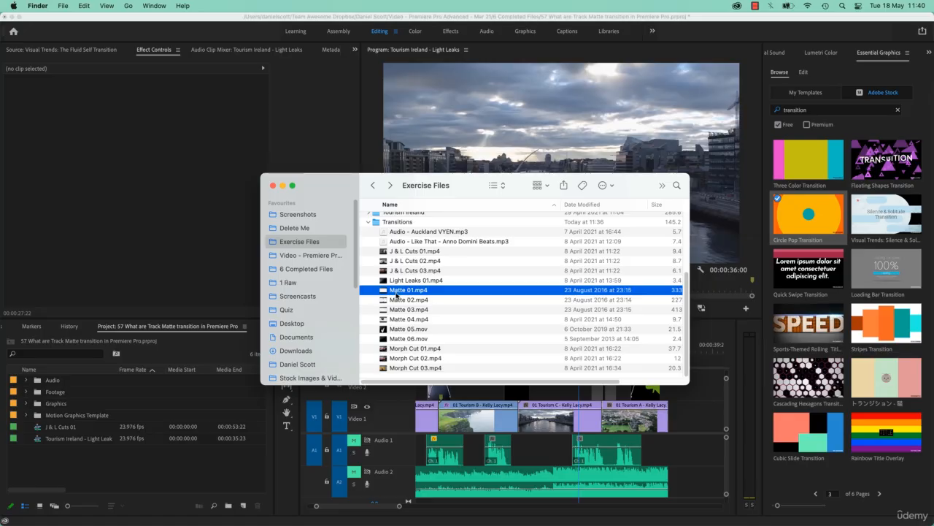
pyautogui.keyDown('shift'); pyautogui.click(403, 319); pyautogui.keyUp('shift')
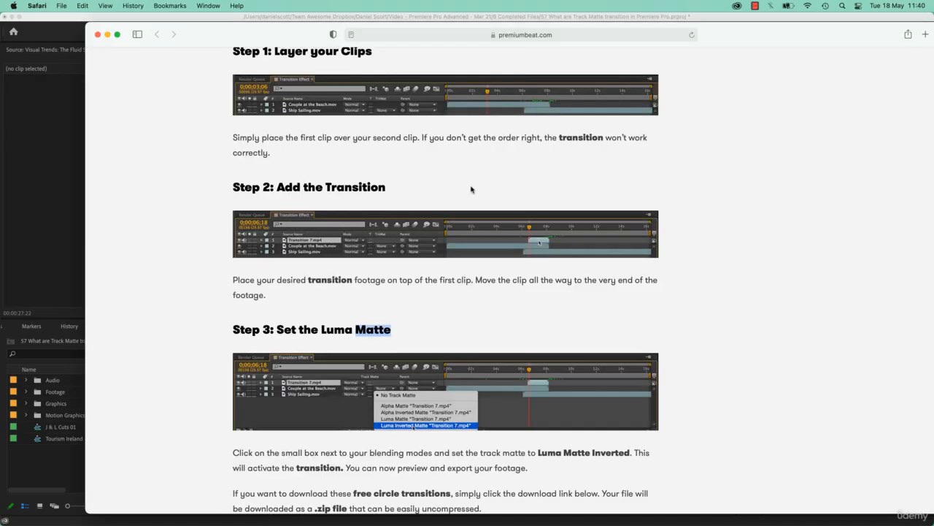
# Look through the premiumbeat.com article on 16 Free Circle Transitions, from its header to the demo video.
pyautogui.scroll(15, 472, 188)
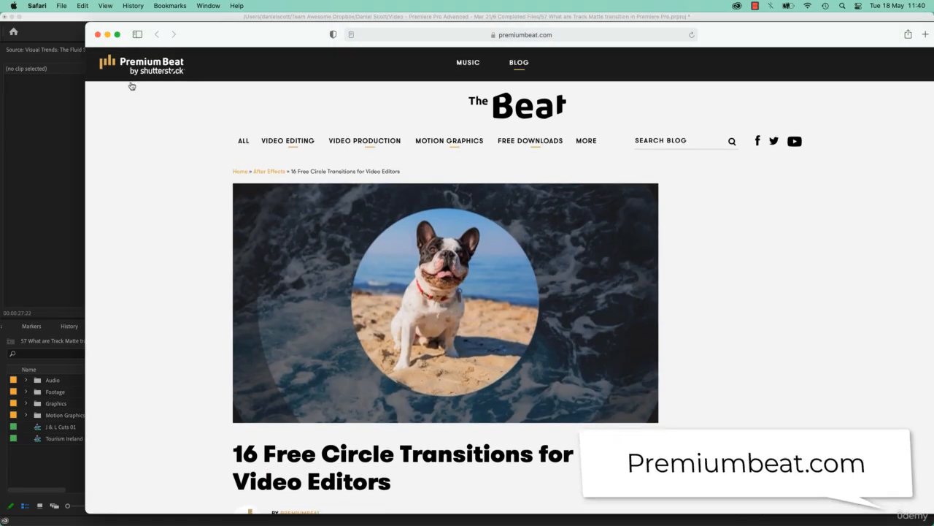
pyautogui.scroll(-2, 174, 295)
pyautogui.scroll(-5, 174, 295)
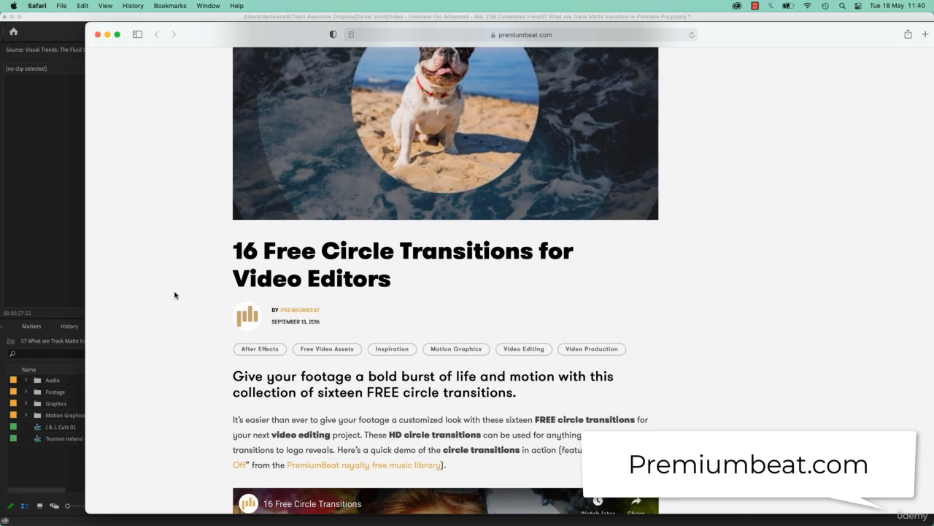
pyautogui.scroll(-10, 175, 295)
pyautogui.scroll(2, 438, 158)
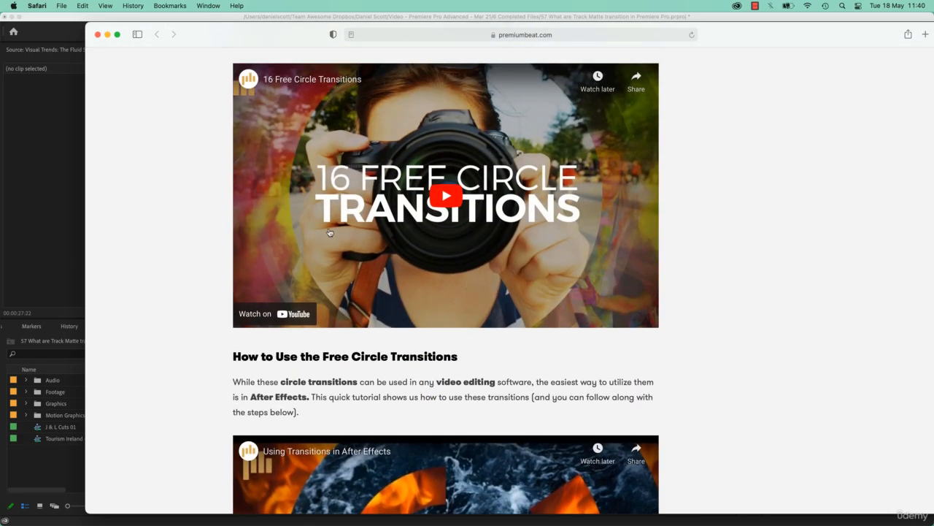
# Switch to Finder and preview the matte videos one after another, starting with Matte 01.mp4.
pyautogui.press('super+Tab')
pyautogui.click(429, 348)
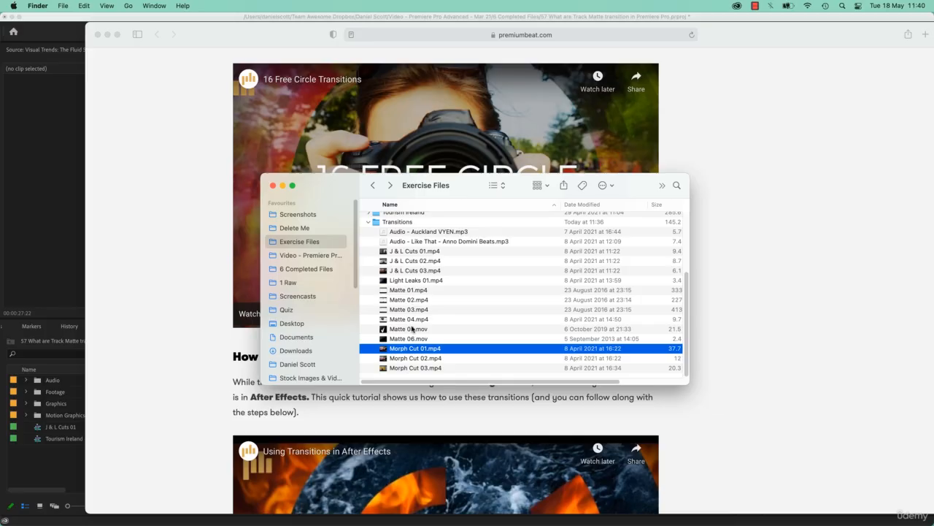
pyautogui.click(416, 291)
pyautogui.press('space')
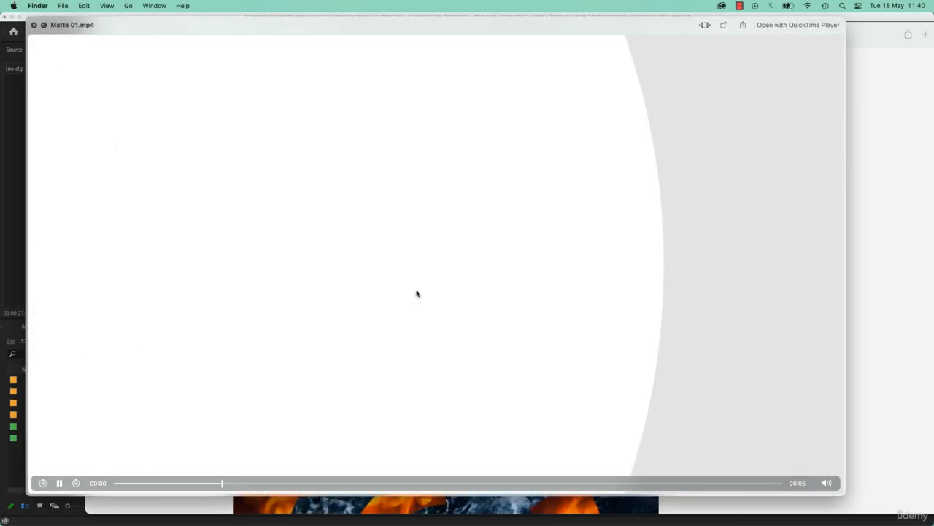
pyautogui.press('Down')
pyautogui.press('Down')
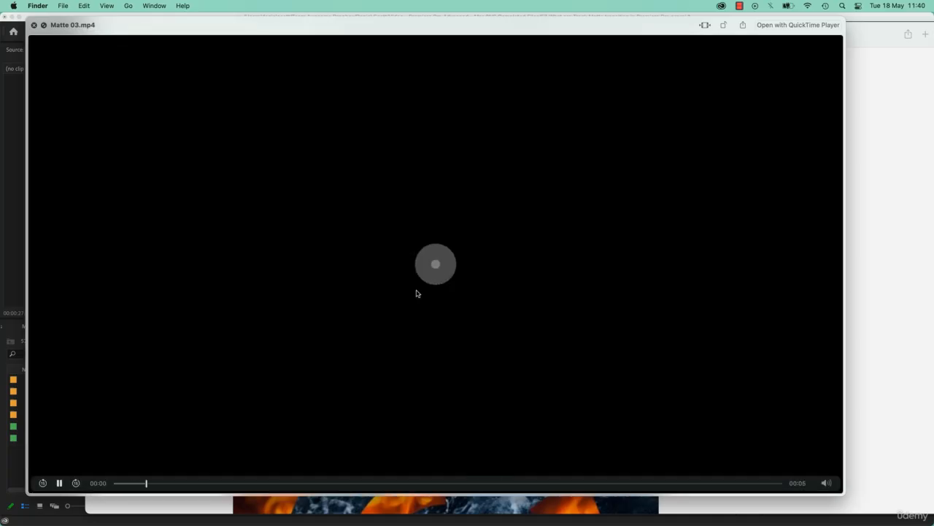
pyautogui.press('space')
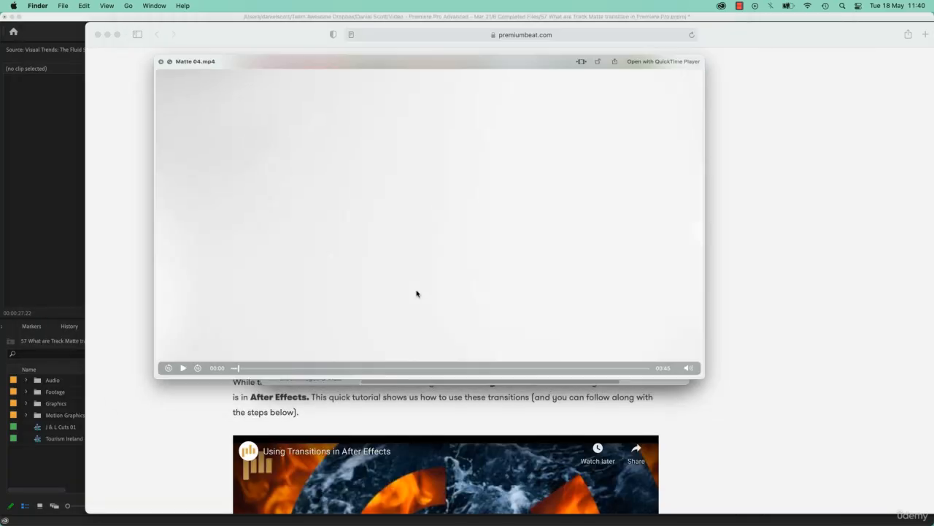
# Return to Matte 01.mp4 and replay its preview to examine how the black-and-white matte animates.
pyautogui.press('Up')
pyautogui.press('Up')
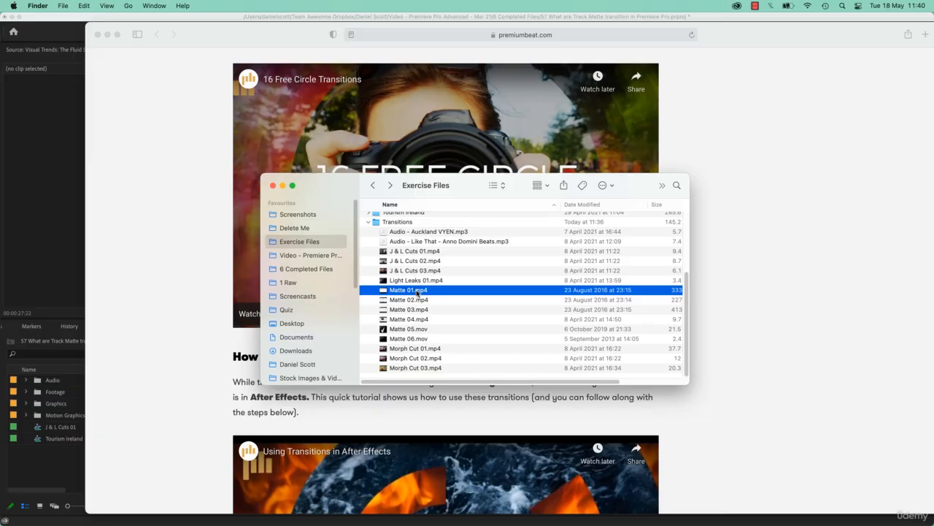
pyautogui.press('space')
pyautogui.press('space')
pyautogui.press('space')
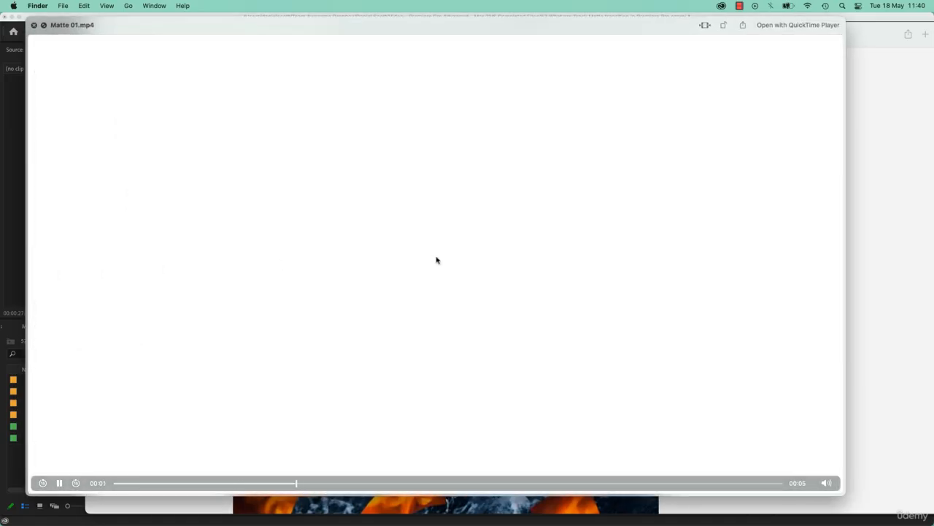
pyautogui.press('space')
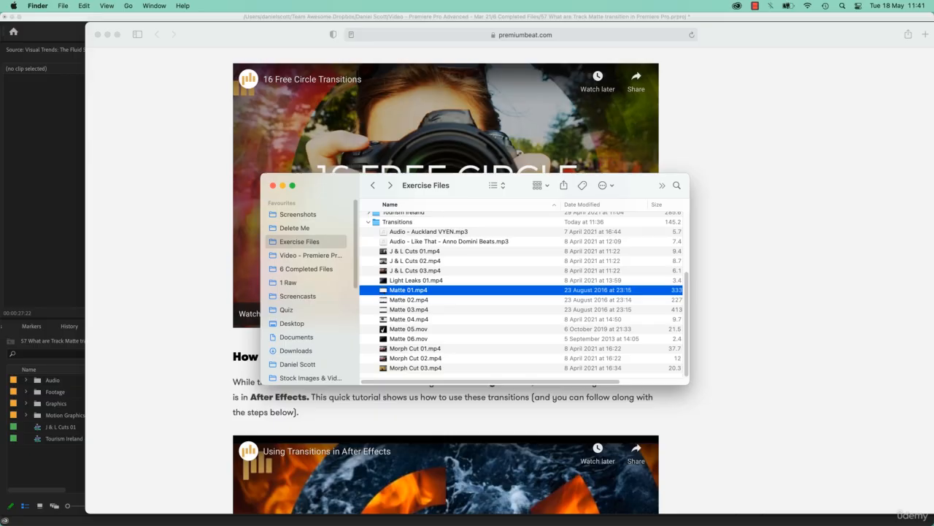
# Bring Finder in front of Premiere Pro and preview more matte videos, finishing with Matte 02.mp4 in the Transitions folder.
pyautogui.press('super+Tab')
pyautogui.press('super+Tab')
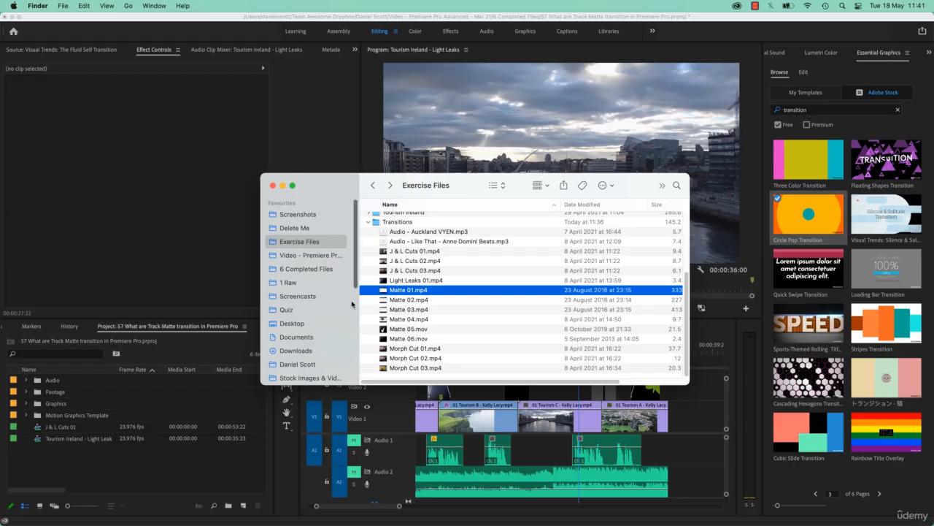
pyautogui.press('Down')
pyautogui.press('space')
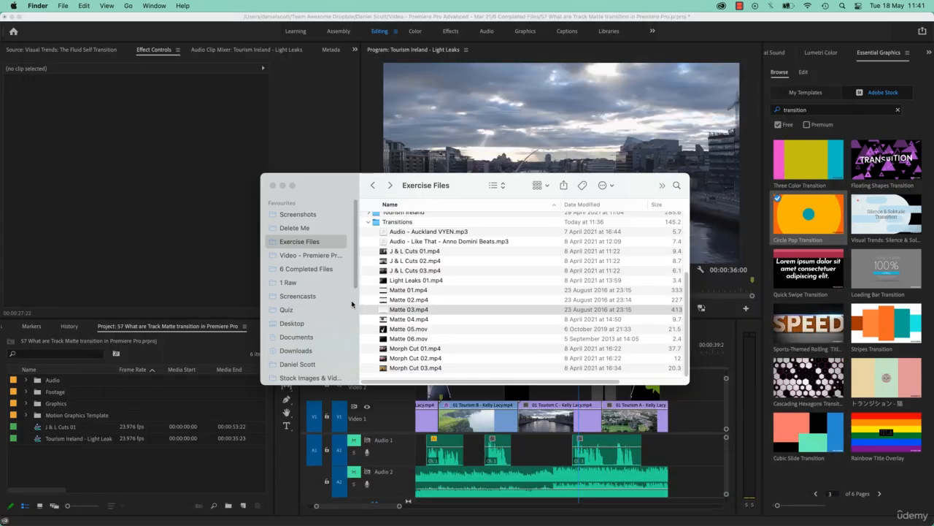
pyautogui.press('space')
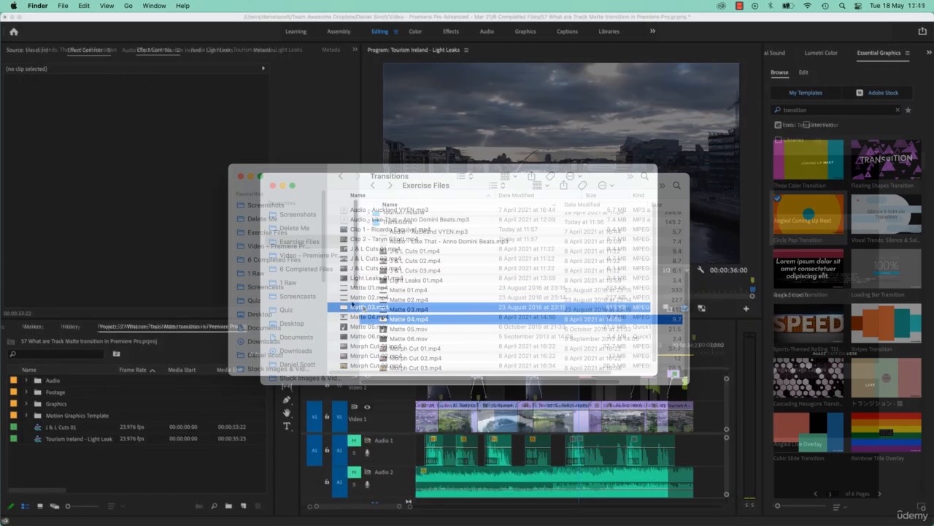
pyautogui.press('space')
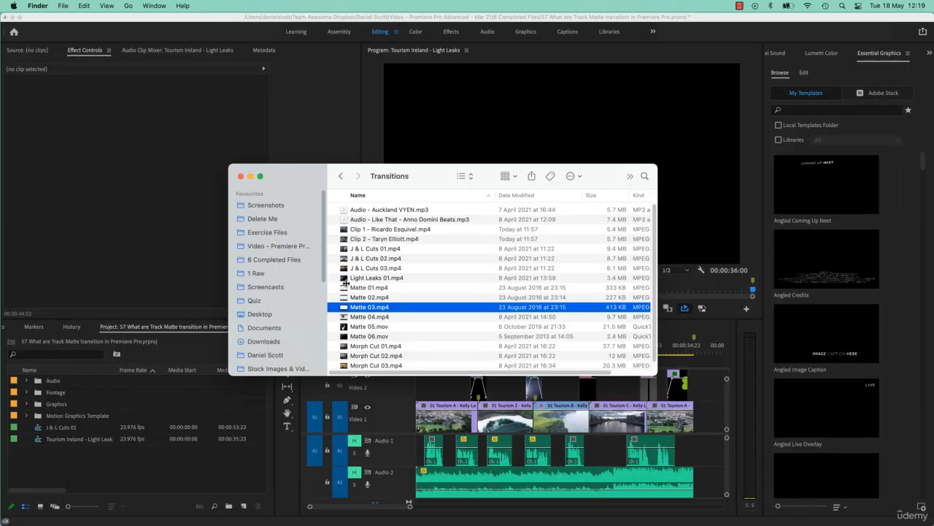
pyautogui.press('Up')
pyautogui.press('space')
pyautogui.press('space')
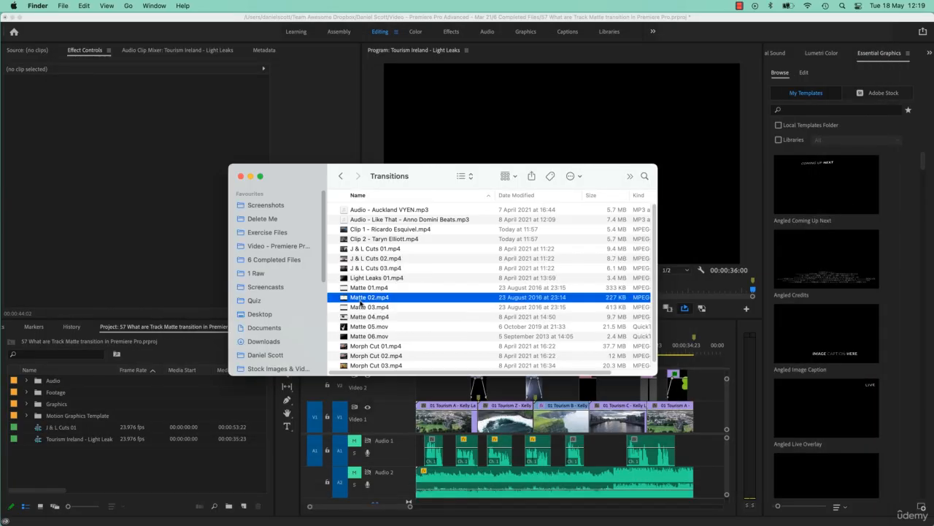
# Import Matte 02.mp4 and the Clip 1 and Clip 2 videos from the Transitions folder into the Premiere Pro project.
pyautogui.moveTo(365, 300); pyautogui.dragTo(139, 464)
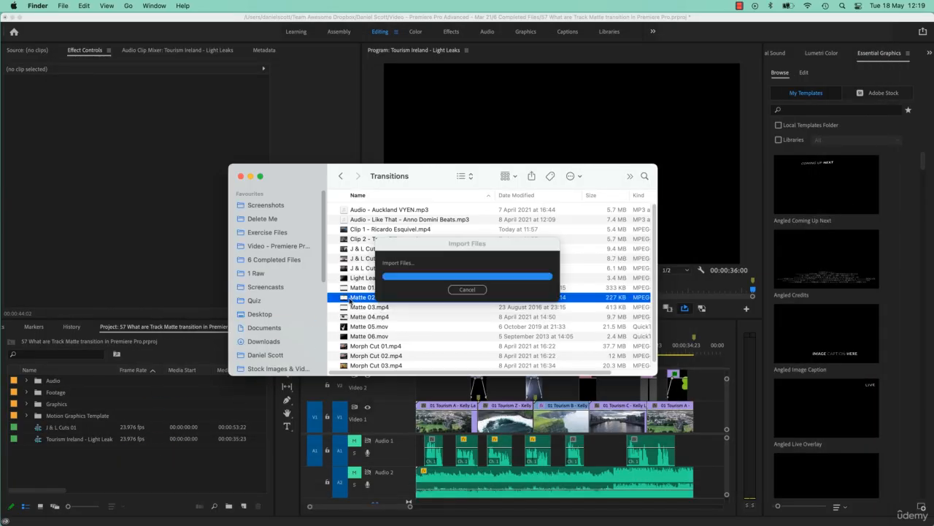
pyautogui.click(372, 230)
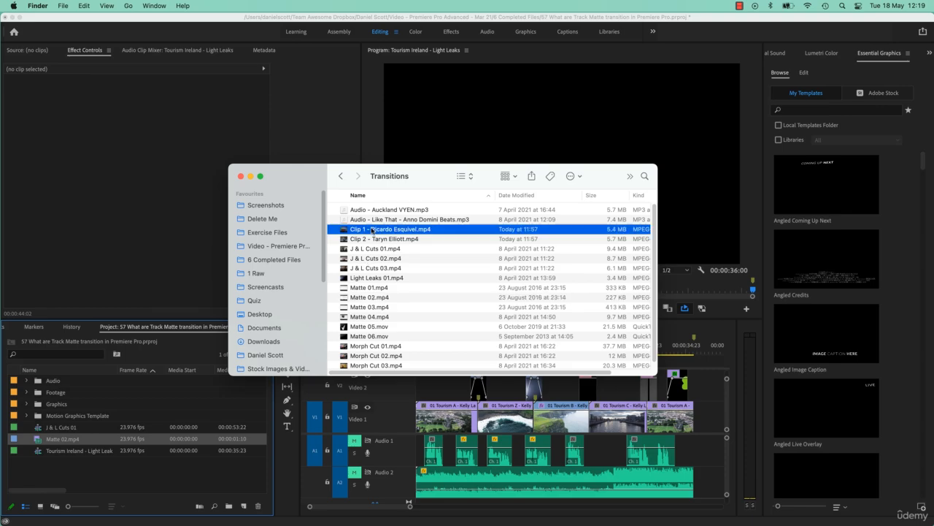
pyautogui.keyDown('shift'); pyautogui.click(367, 240); pyautogui.keyUp('shift')
pyautogui.moveTo(367, 239); pyautogui.dragTo(177, 472)
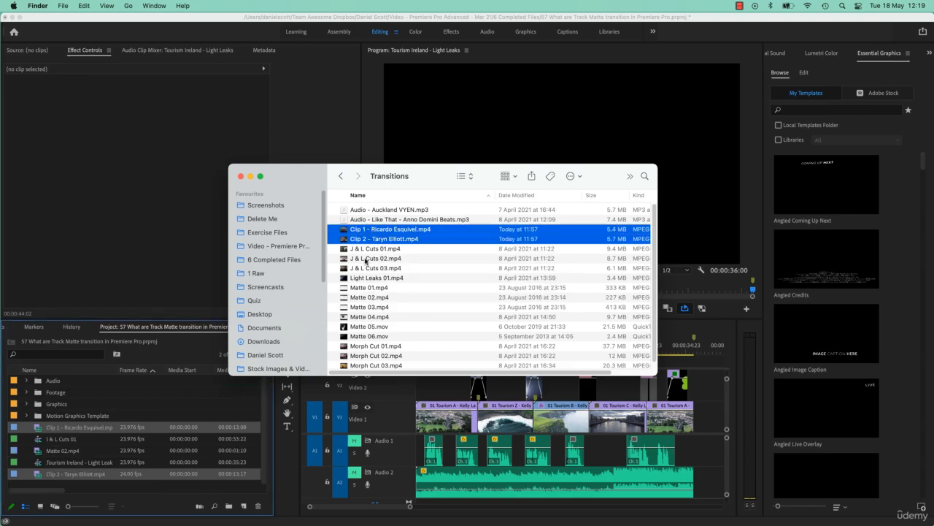
# Create a new sequence from the imported Clip 1 video followed by Clip 2, and scrub into Clip 2 to check it.
pyautogui.click(132, 483)
pyautogui.moveTo(71, 429); pyautogui.dragTo(244, 505)
pyautogui.moveTo(450, 357); pyautogui.dragTo(510, 351)
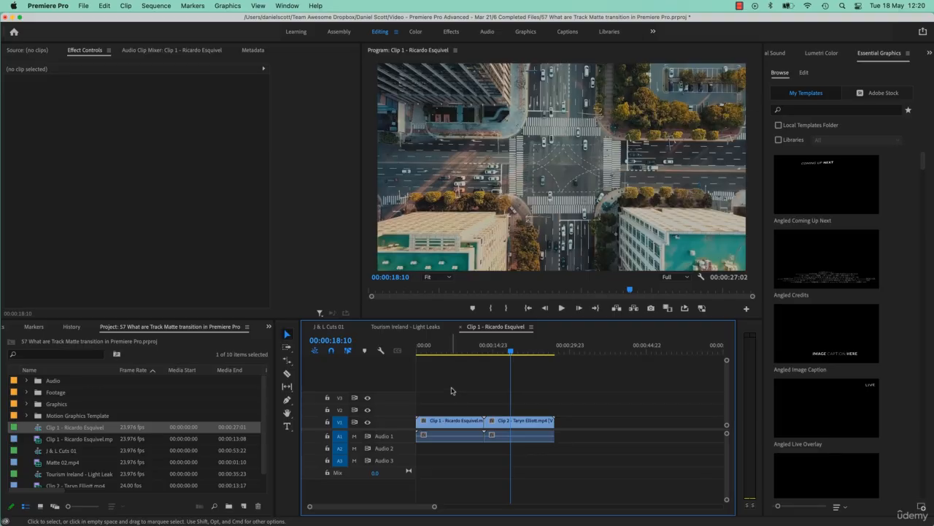
# Delete the audio of Clip 1 and Clip 2 from the sequence, keeping only their video.
pyautogui.click(458, 437)
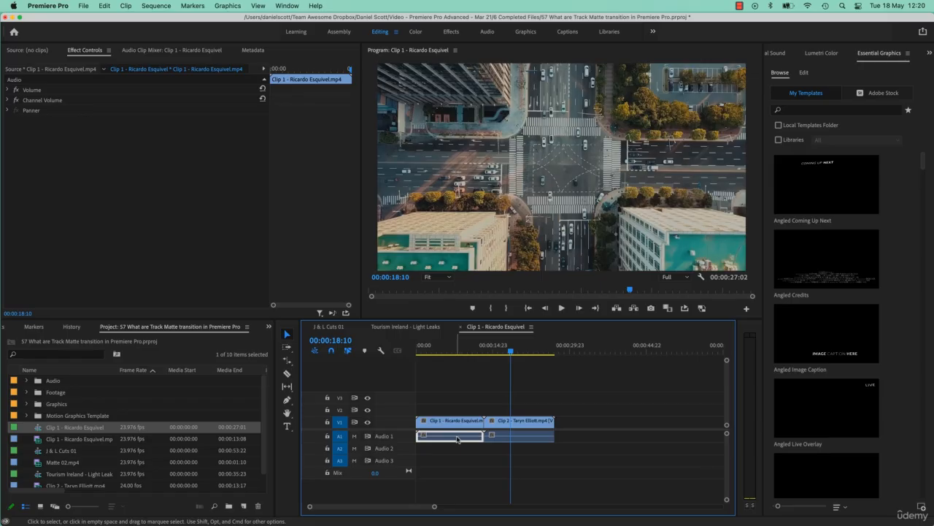
pyautogui.press('XF86AudioMute')
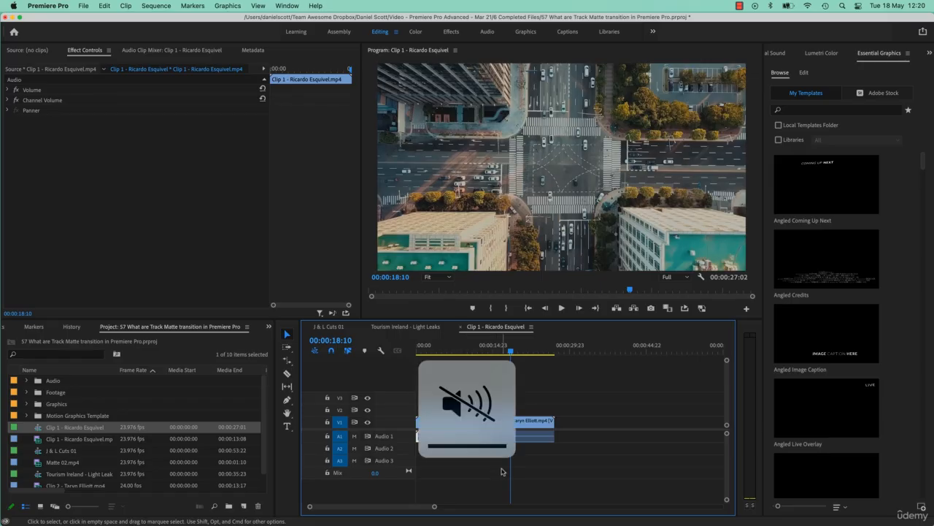
pyautogui.click(504, 472)
pyautogui.click(531, 436)
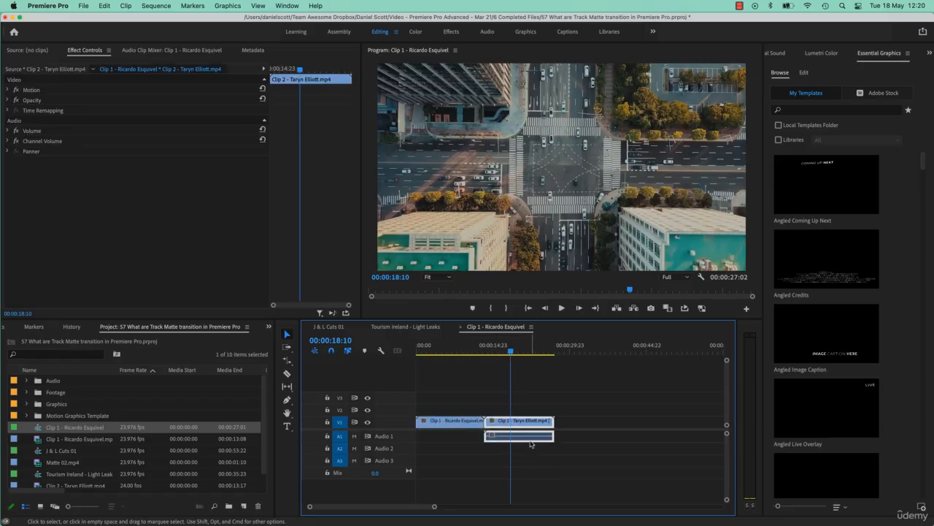
pyautogui.click(583, 440)
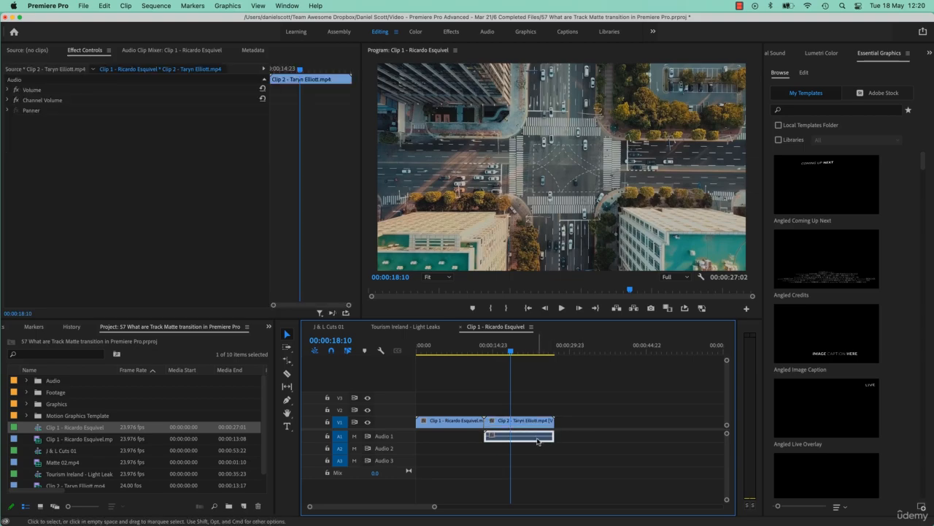
pyautogui.press('Delete')
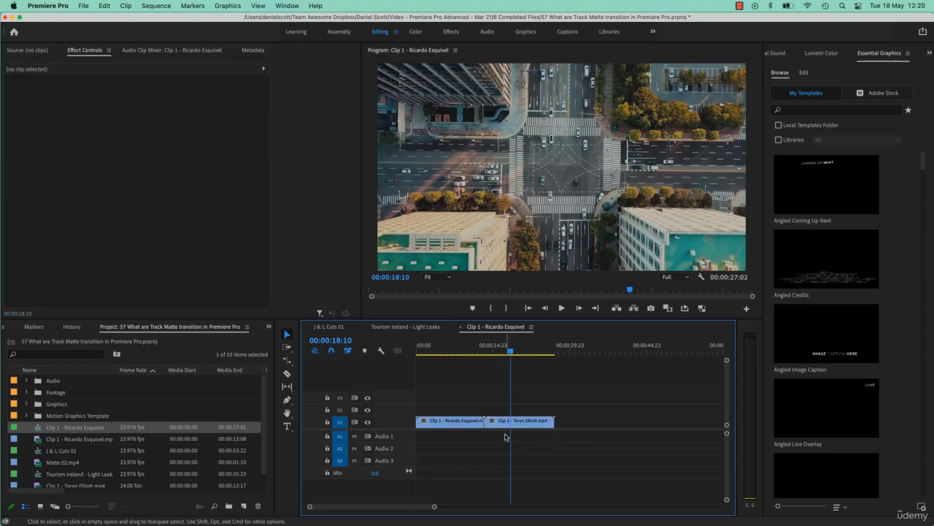
# Place Clip 2 on V2 starting at 00:00:10:20 so it overlaps the end of Clip 1, keeping Clip 1 on V1.
pyautogui.click(473, 352)
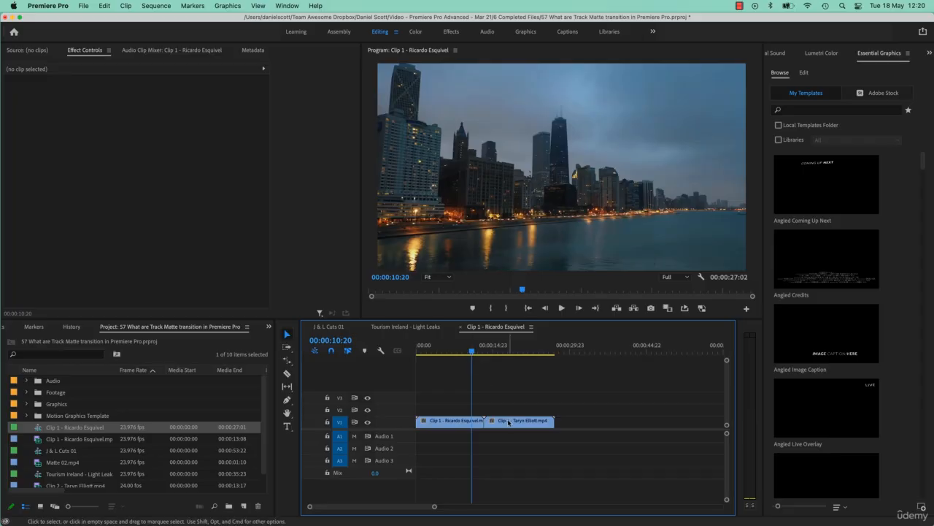
pyautogui.moveTo(507, 423); pyautogui.dragTo(464, 397)
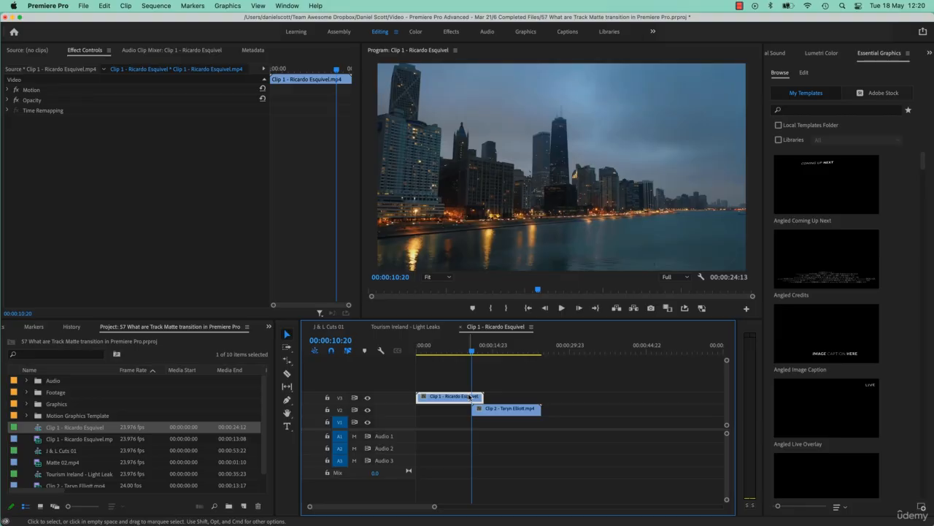
pyautogui.moveTo(469, 396); pyautogui.dragTo(464, 427)
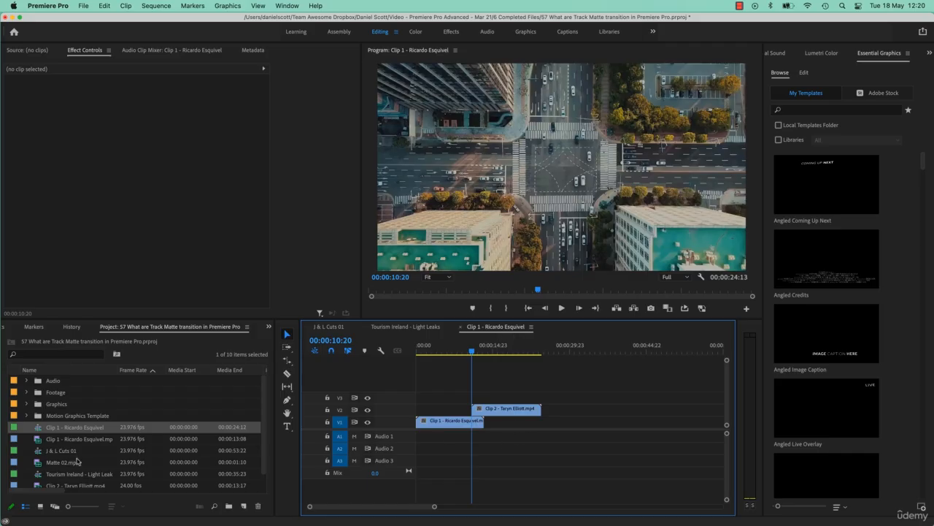
# Open Matte 02.mp4 in the Source Monitor and scrub through it to its end at 00:00:01:11.
pyautogui.doubleClick(38, 463)
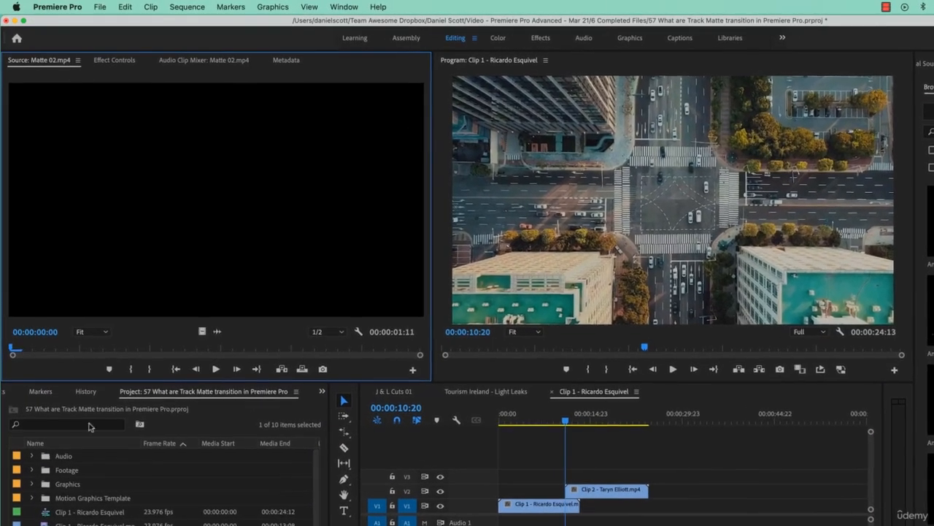
pyautogui.moveTo(60, 354); pyautogui.dragTo(419, 349)
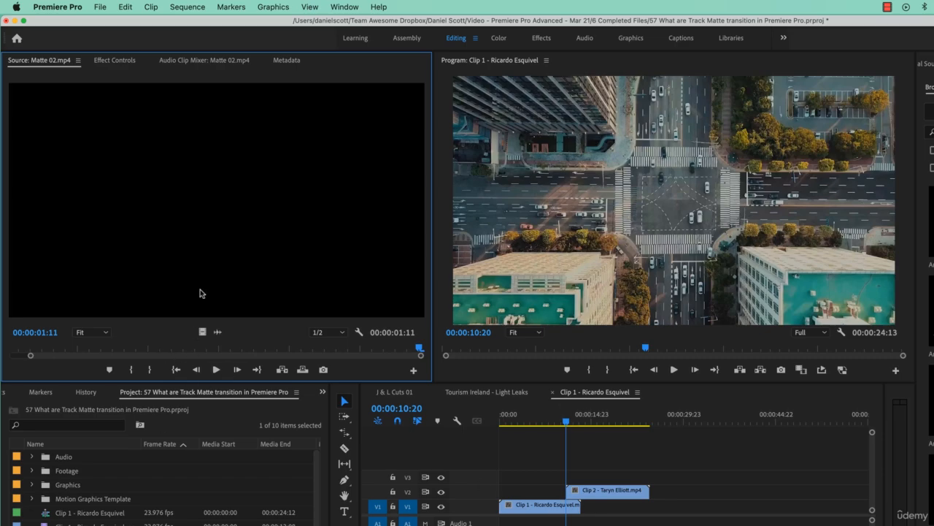
# Place the Matte 02.mp4 video on V3 at the start of Clip 2, and shift both so the matte ends with Clip 1.
pyautogui.moveTo(201, 332); pyautogui.dragTo(567, 484)
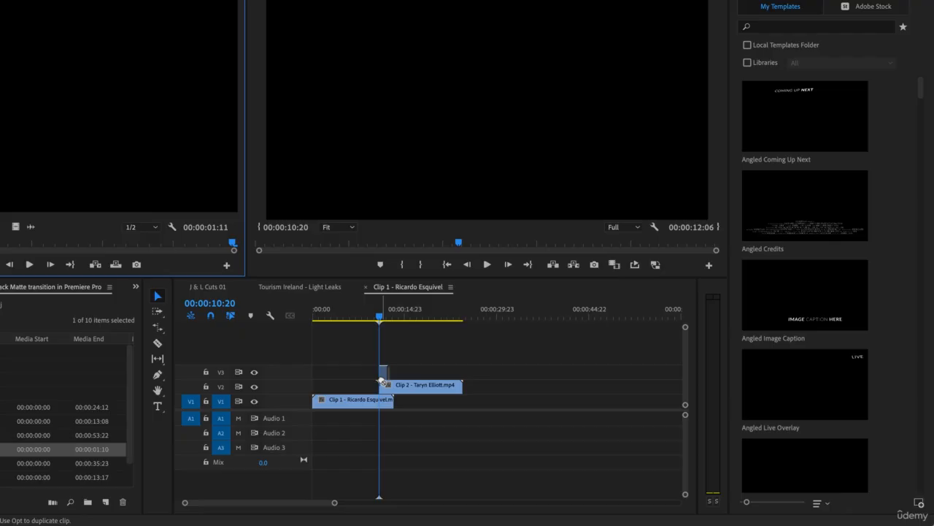
pyautogui.moveTo(382, 380); pyautogui.dragTo(383, 376)
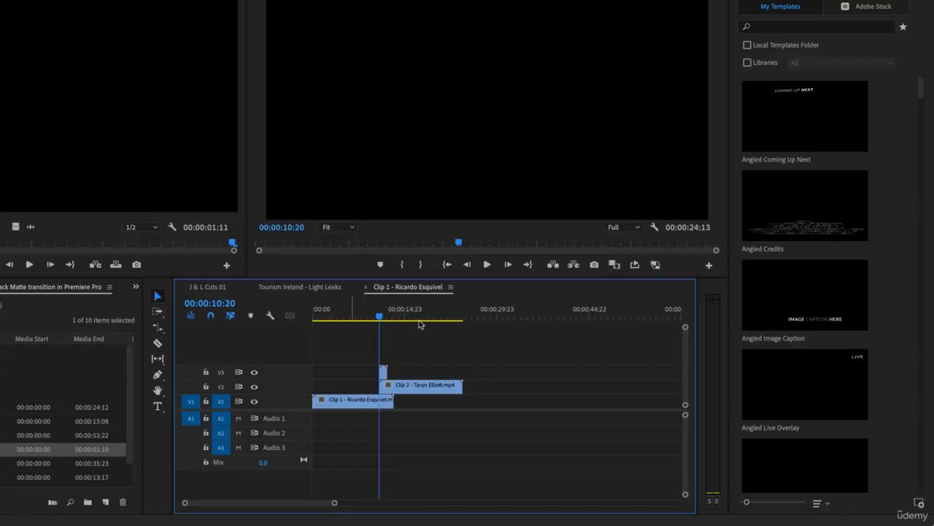
pyautogui.press('=')
pyautogui.press('=')
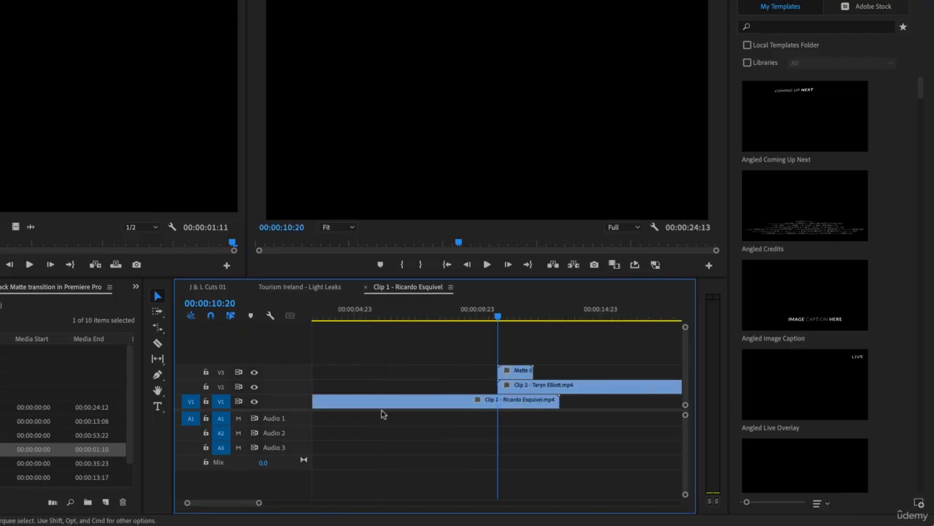
pyautogui.moveTo(542, 388); pyautogui.dragTo(589, 397)
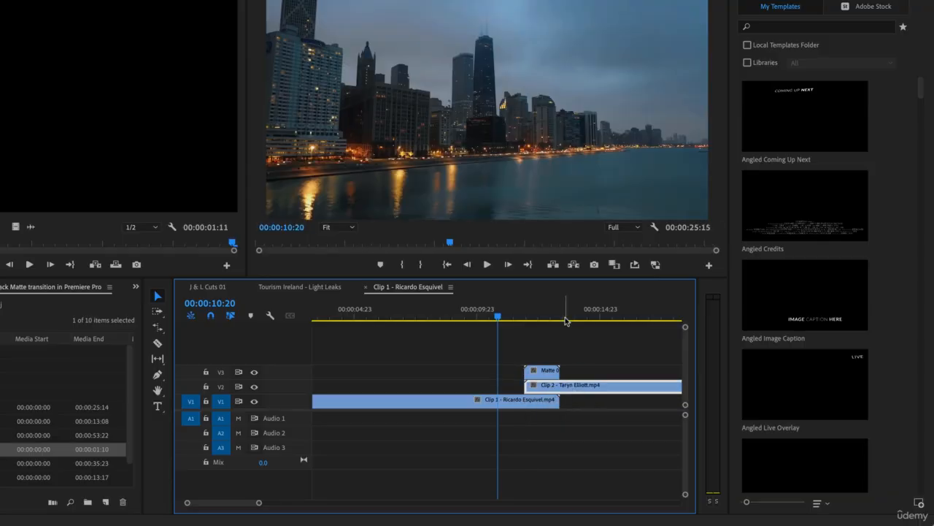
# Play the overlap from the start of the matte and examine how Clip 1, Clip 2 and the matte are stacked.
pyautogui.click(526, 319)
pyautogui.press('space')
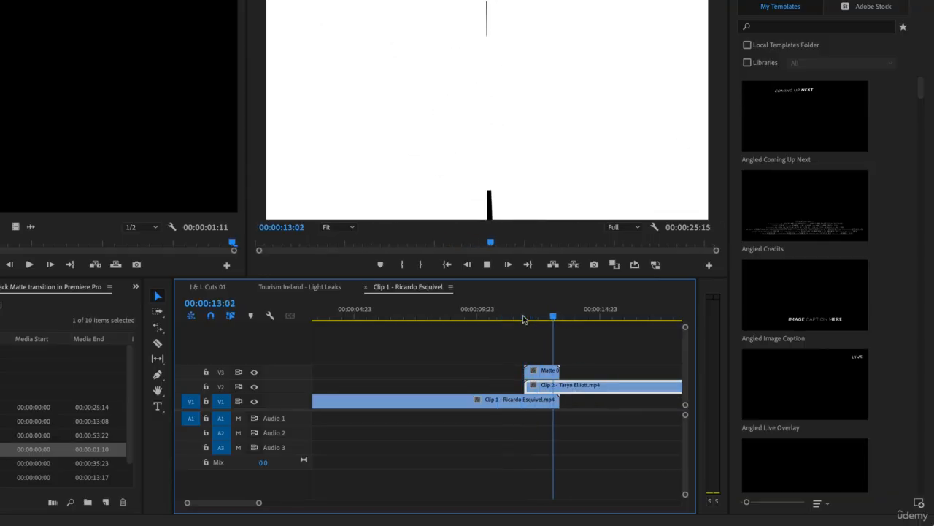
pyautogui.press('space')
pyautogui.press('space')
pyautogui.press('space')
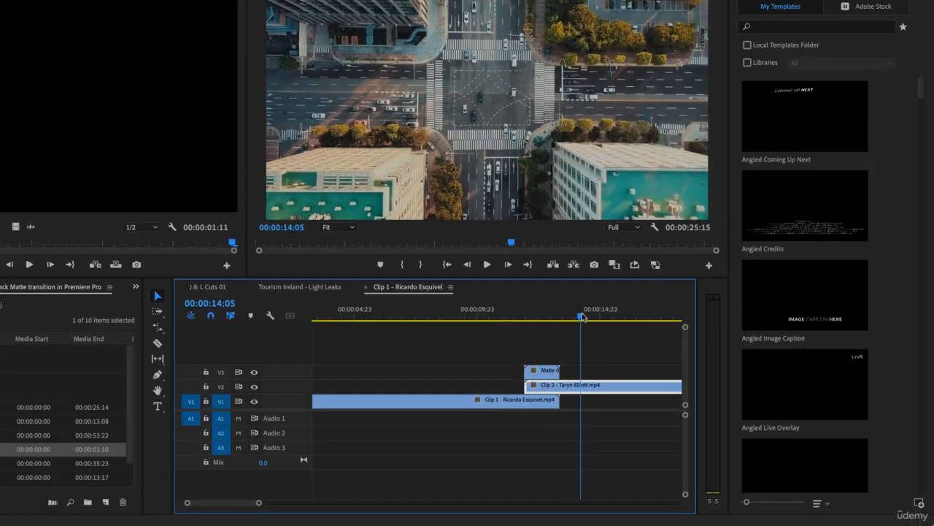
pyautogui.click(541, 404)
pyautogui.click(542, 392)
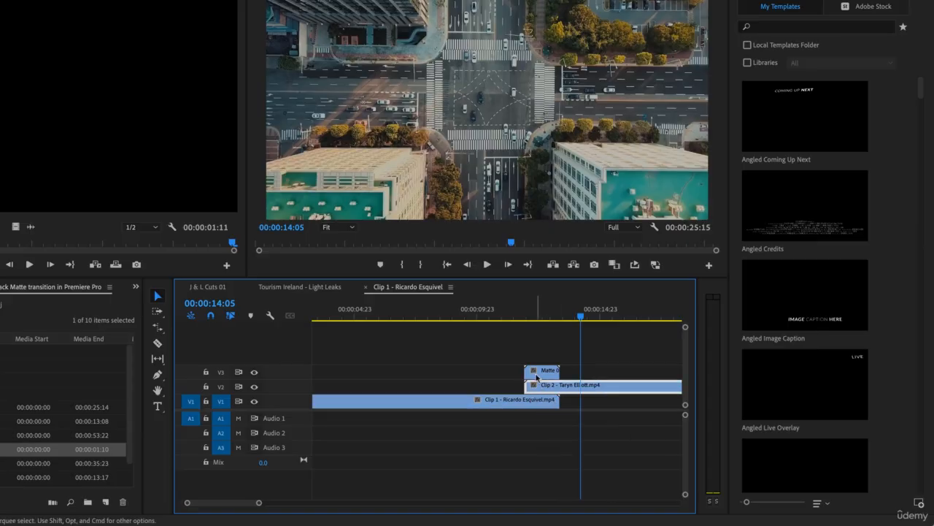
pyautogui.click(541, 375)
pyautogui.click(544, 390)
pyautogui.click(427, 362)
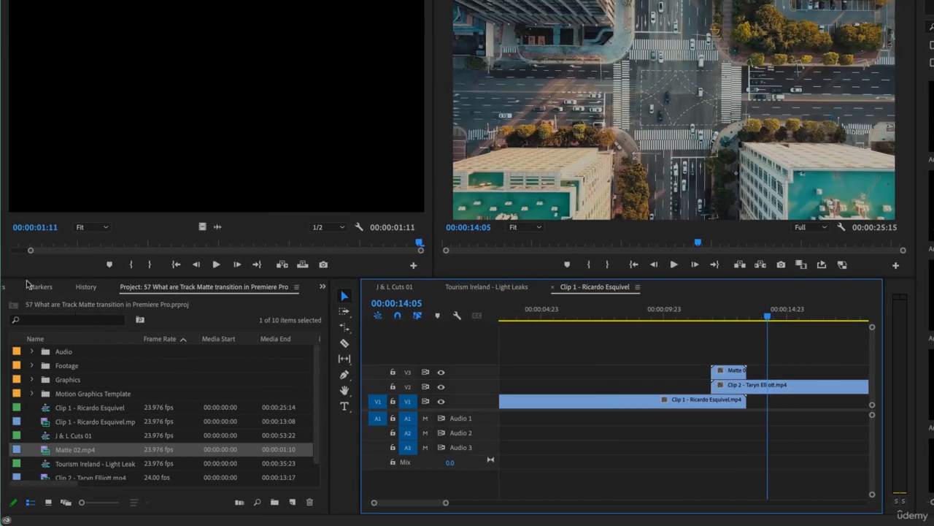
# Search the effects for "matte" and apply Track Matte Key to Clip 2 on V2.
pyautogui.click(322, 286)
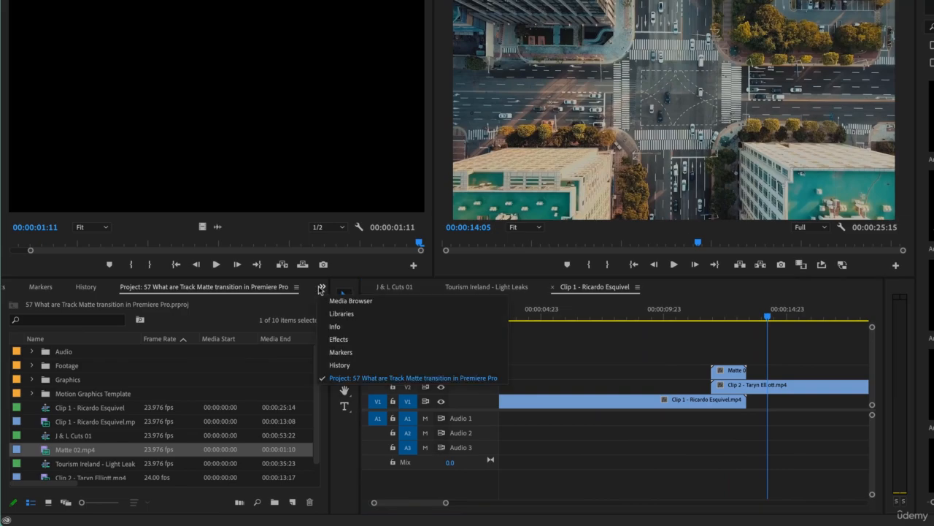
pyautogui.click(91, 303)
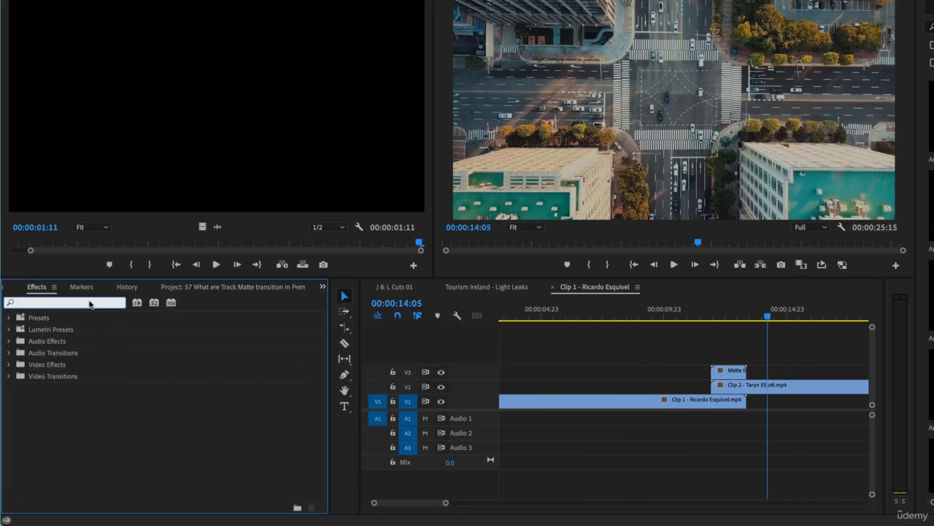
pyautogui.write('matte')
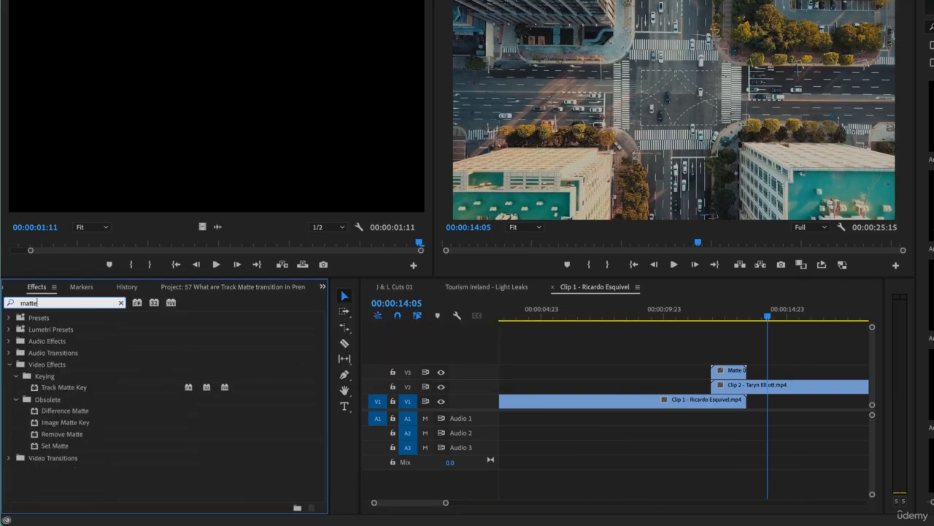
pyautogui.click(43, 391)
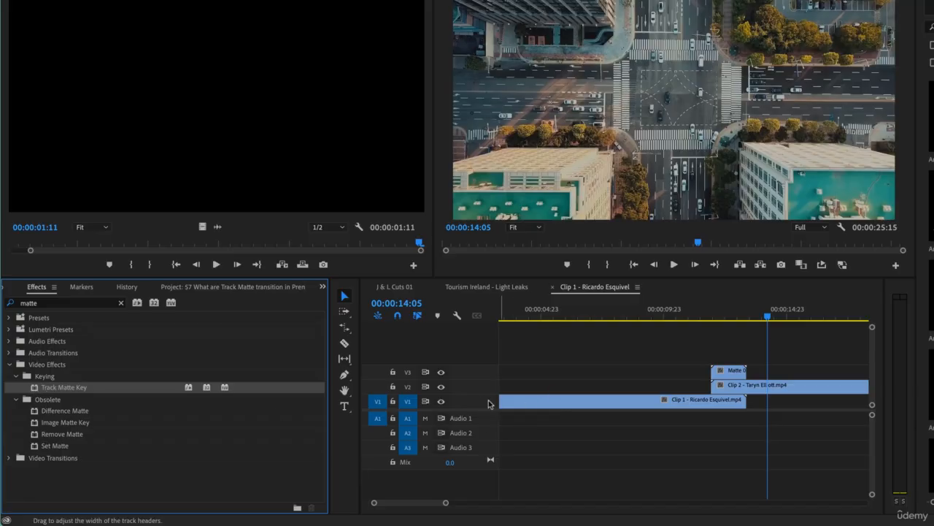
pyautogui.click(735, 373)
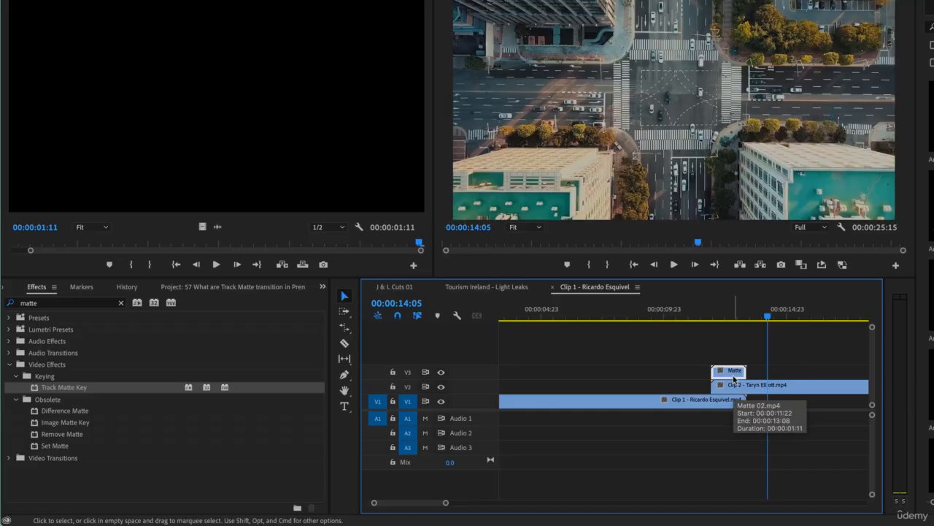
pyautogui.click(34, 389)
pyautogui.moveTo(34, 389); pyautogui.dragTo(729, 387)
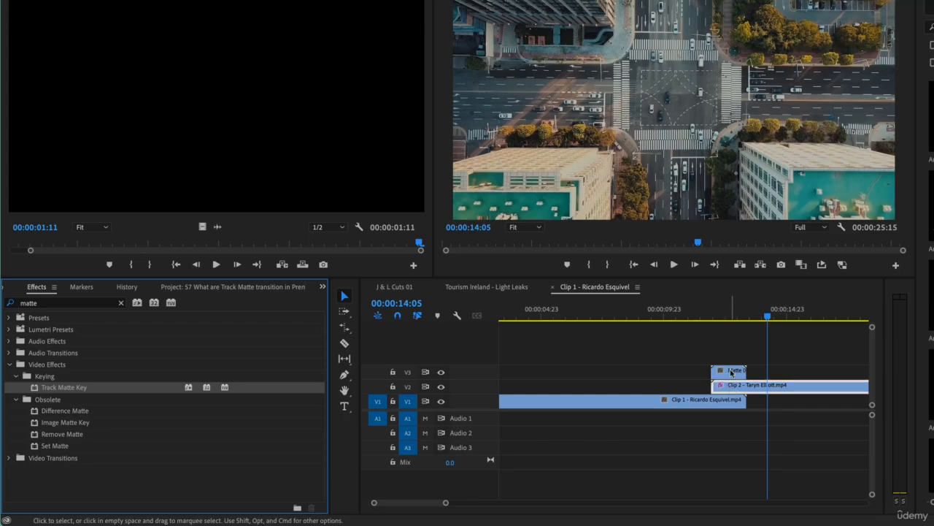
# Park the playhead at 00:00:12:14 within the matte and set Clip 2's Track Matte Key to composite using Matte Luma.
pyautogui.click(731, 372)
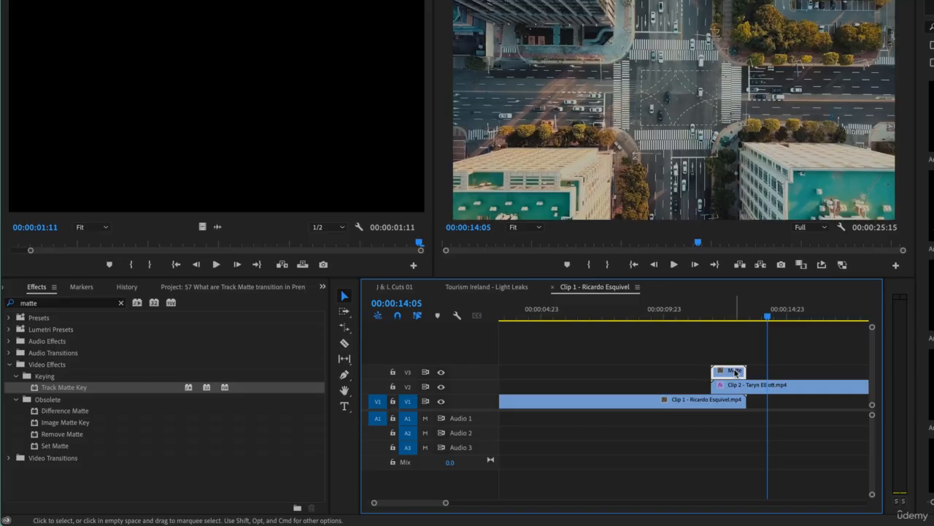
pyautogui.click(736, 391)
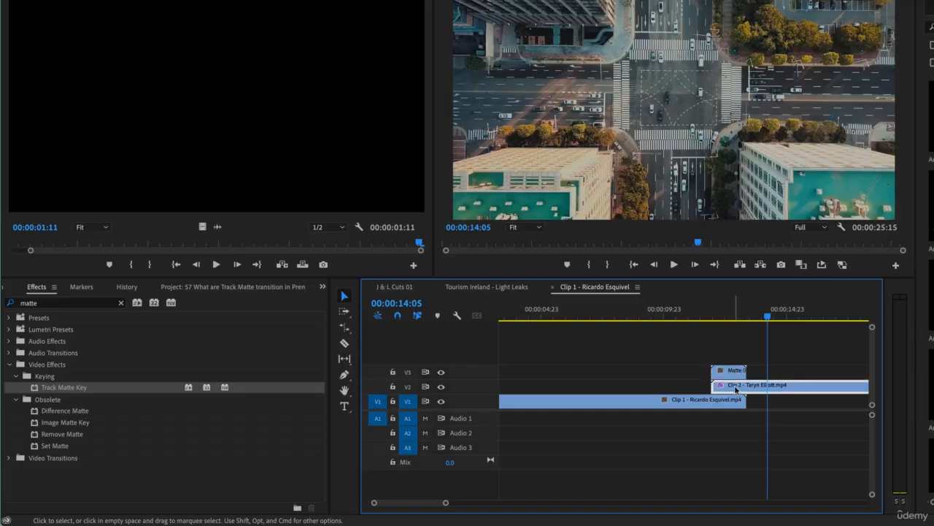
pyautogui.moveTo(723, 315); pyautogui.dragTo(727, 315)
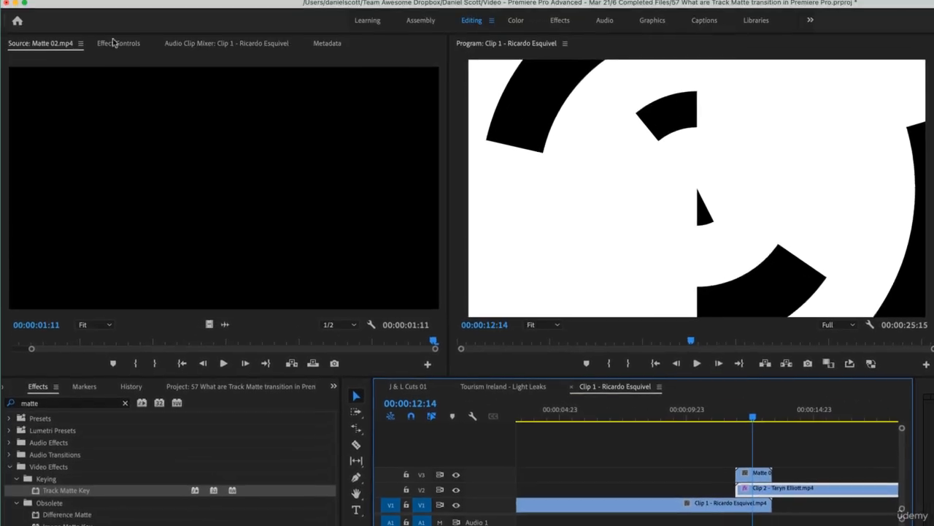
pyautogui.click(118, 66)
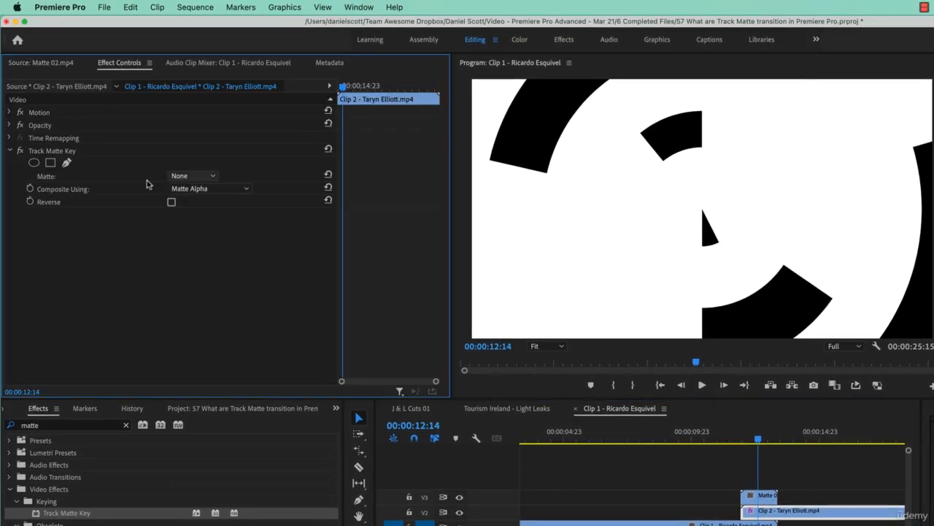
pyautogui.click(196, 192)
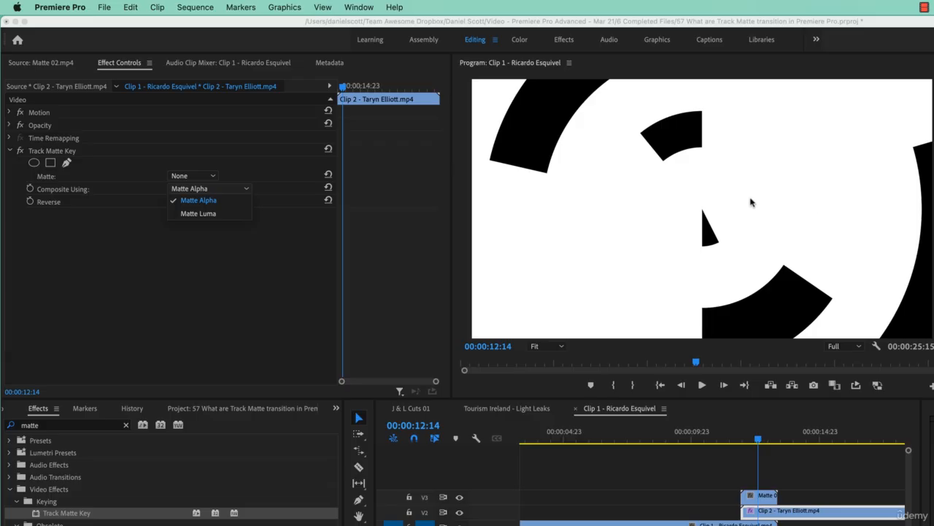
pyautogui.click(205, 218)
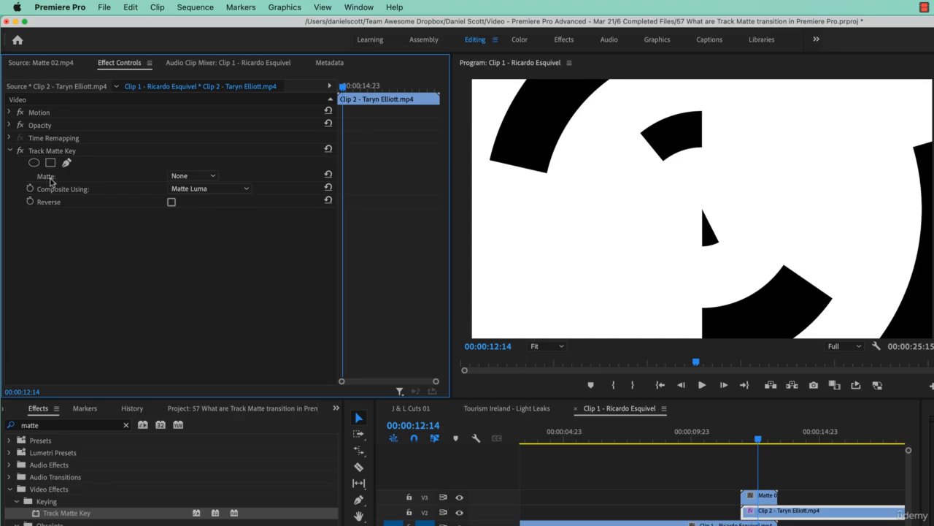
# Expand all timeline tracks and enlarge the timeline's video area so the track names for V1 to V3 show.
pyautogui.click(205, 177)
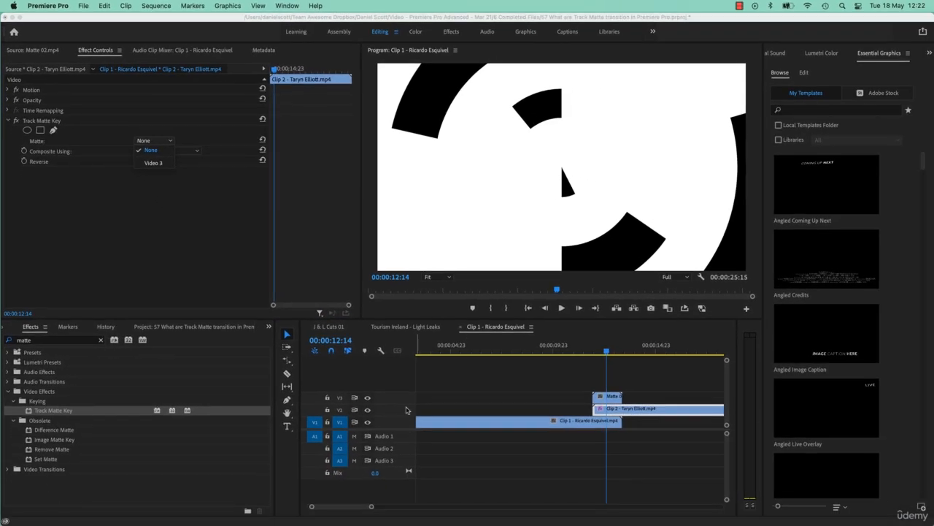
pyautogui.click(445, 377)
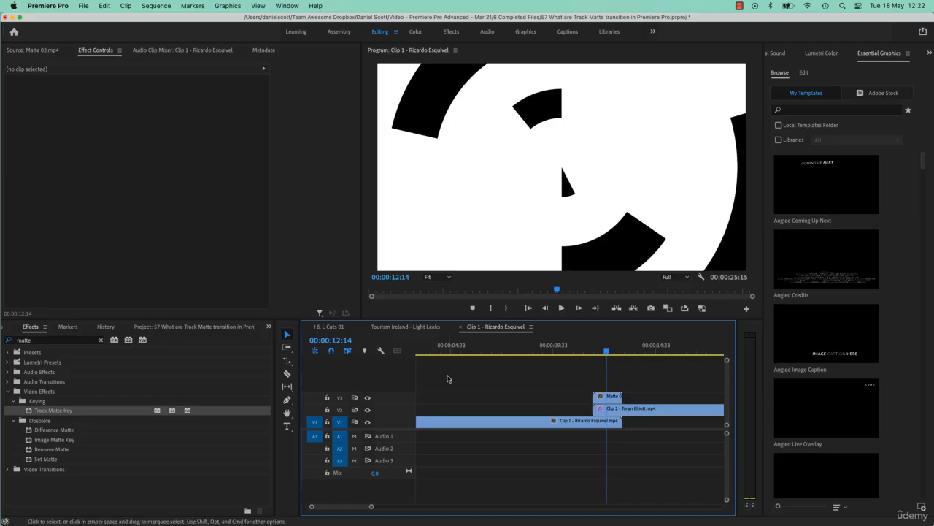
pyautogui.hotkey('shift', '=')
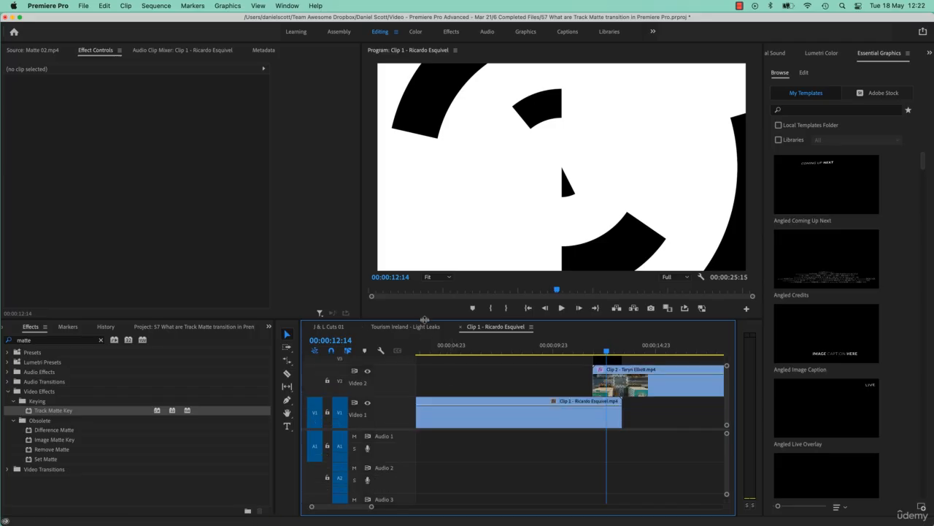
pyautogui.moveTo(424, 320); pyautogui.dragTo(424, 254)
pyautogui.moveTo(391, 397); pyautogui.dragTo(409, 471)
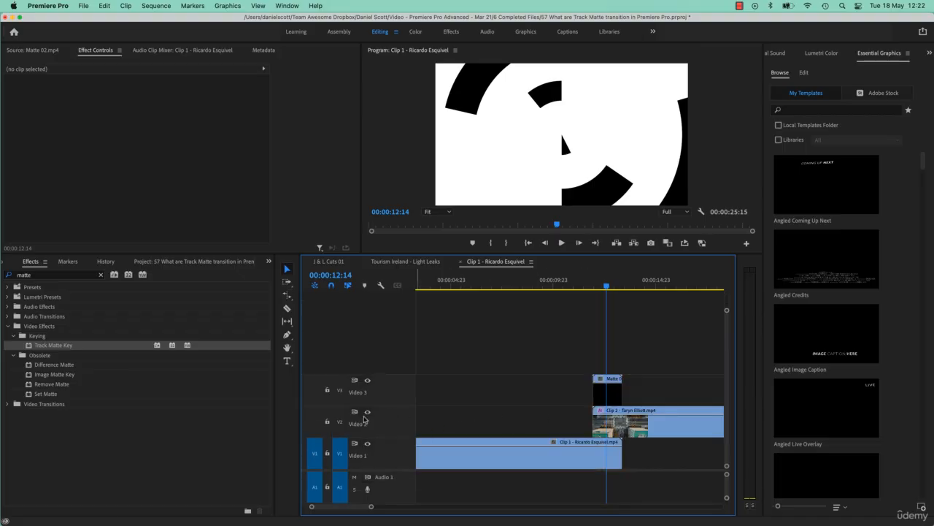
# Set the matte source of Clip 2's Track Matte Key to Video 3.
pyautogui.click(628, 431)
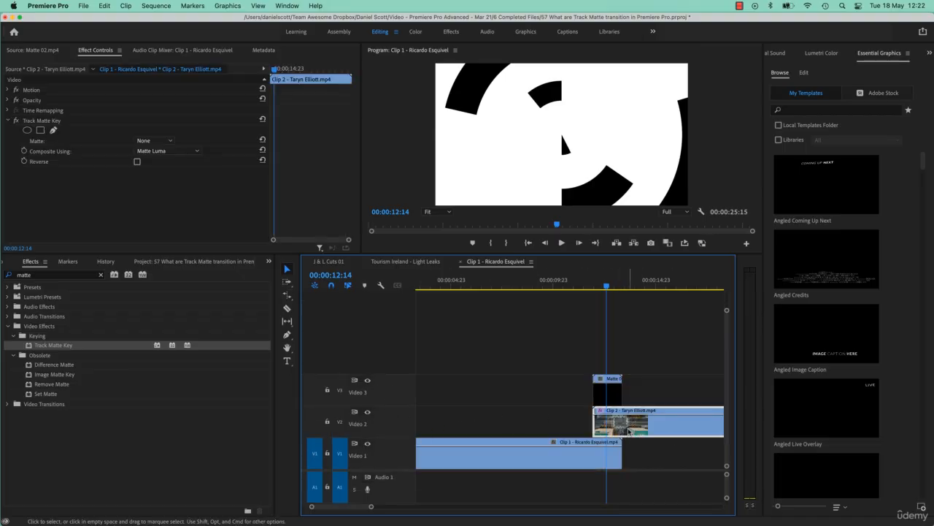
pyautogui.click(154, 141)
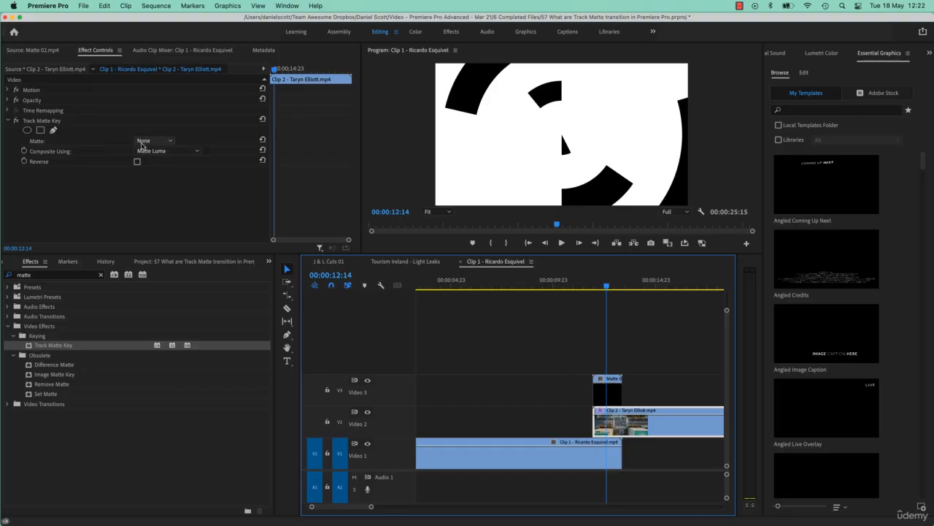
pyautogui.click(149, 160)
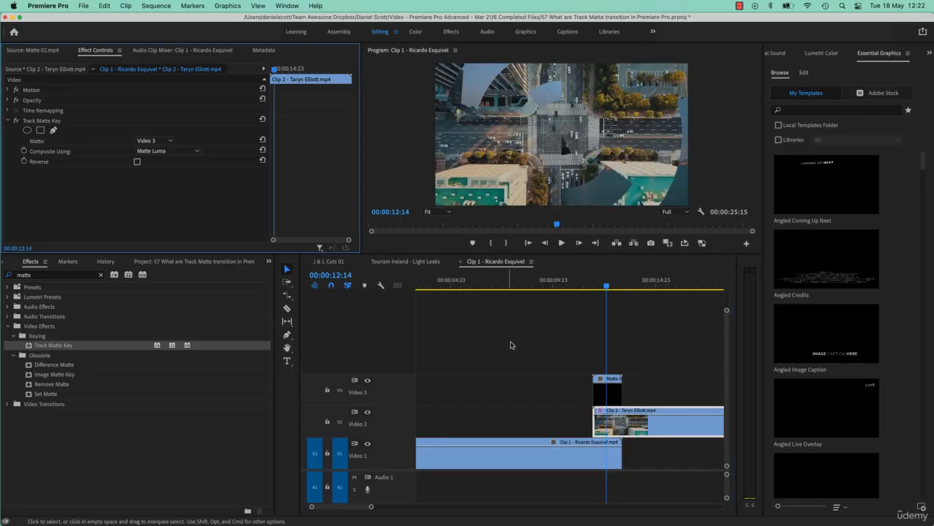
# Play the transition from just before the matte, and return the playhead to 00:00:12:13 inside it.
pyautogui.moveTo(594, 287); pyautogui.dragTo(574, 291)
pyautogui.press('space')
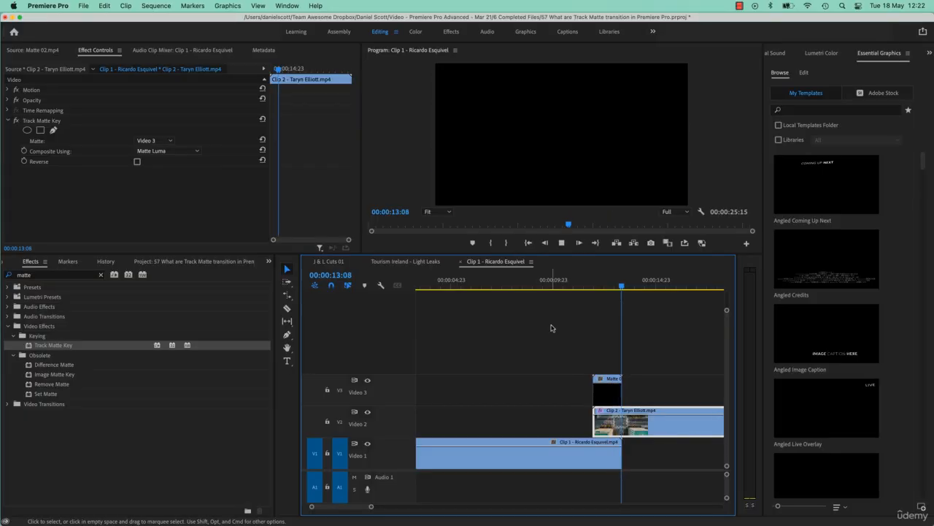
pyautogui.press('space')
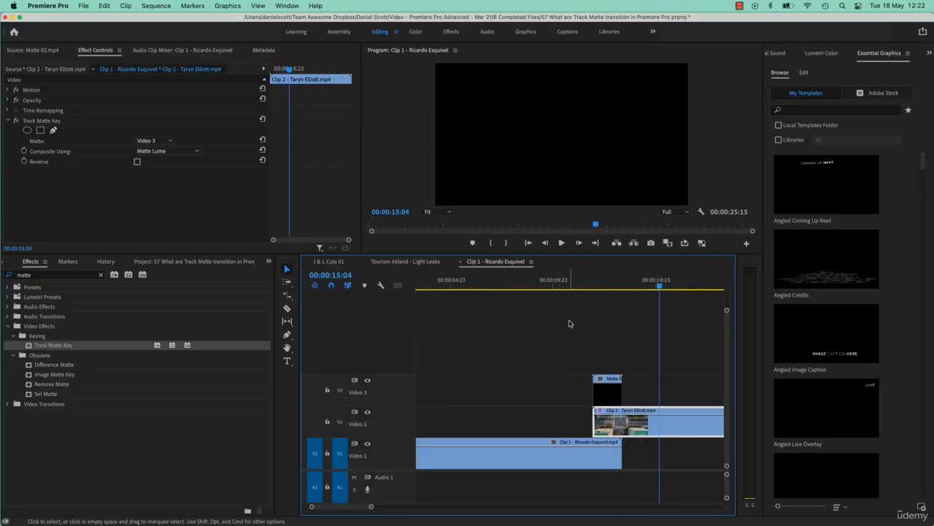
pyautogui.moveTo(607, 287)
pyautogui.mouseDown()
pyautogui.moveTo(586, 288)
pyautogui.moveTo(605, 288)
pyautogui.mouseUp()
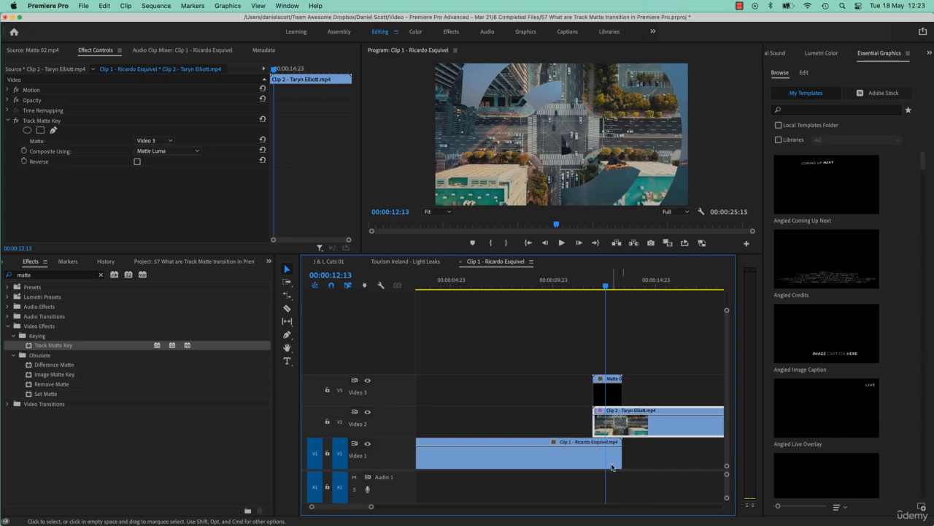
# Review the transition setup by selecting Clip 1, Clip 2 and the matte, and inspect Clip 2's Track Matte Key with the playhead at 00:00:12:00.
pyautogui.click(612, 464)
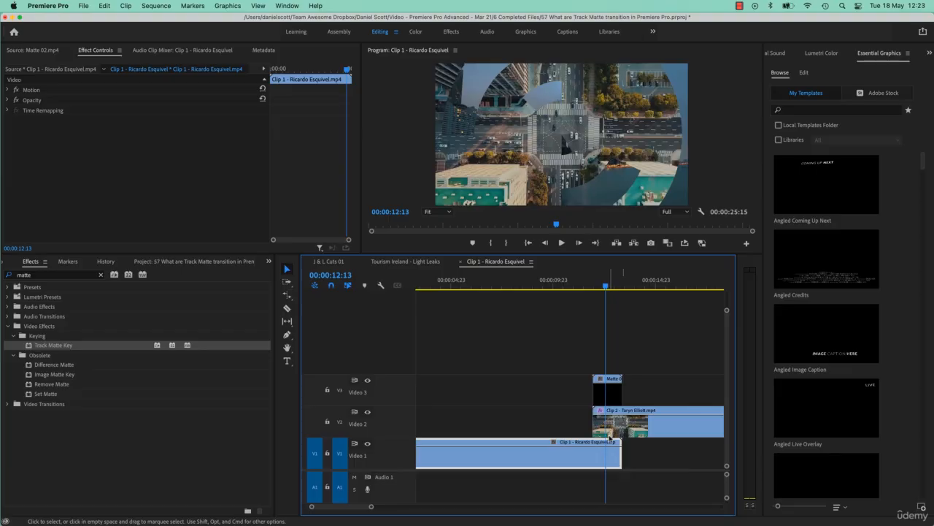
pyautogui.keyDown('shift'); pyautogui.click(613, 432); pyautogui.keyUp('shift')
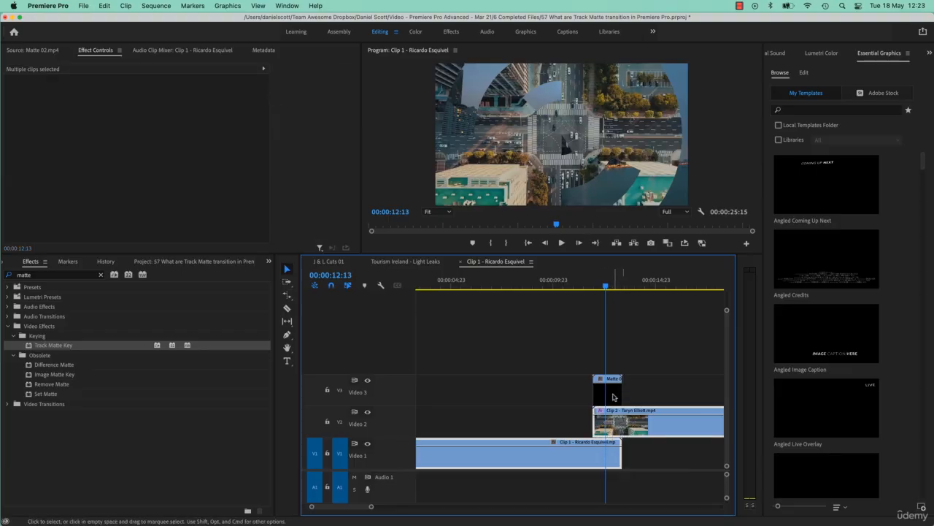
pyautogui.click(613, 396)
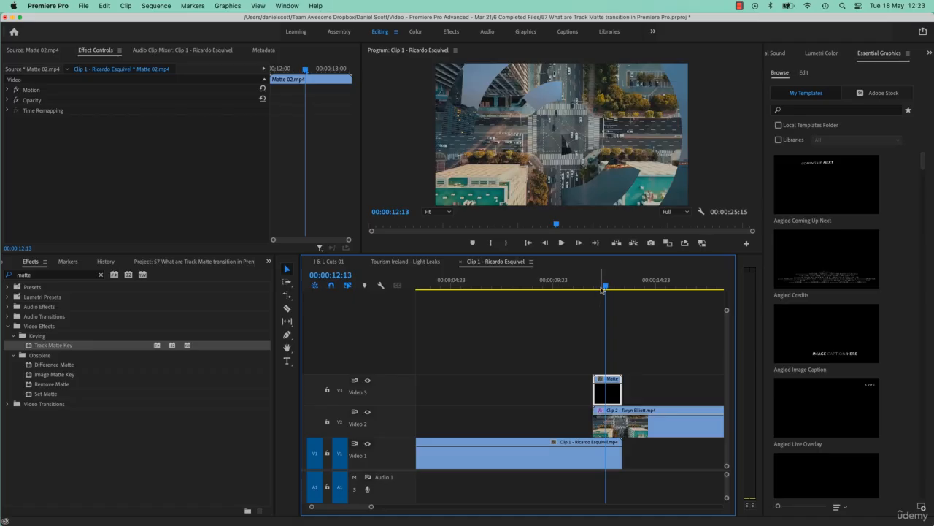
pyautogui.press('Up')
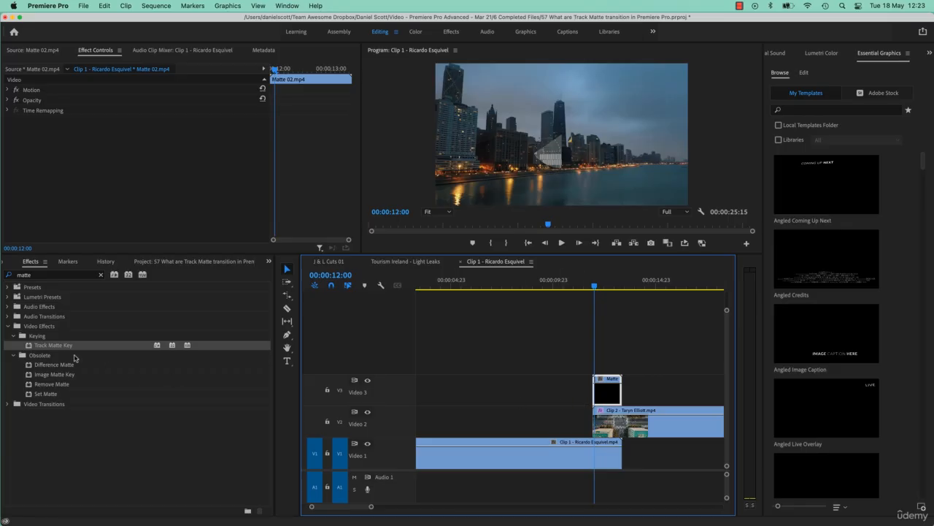
pyautogui.moveTo(58, 346); pyautogui.dragTo(613, 430)
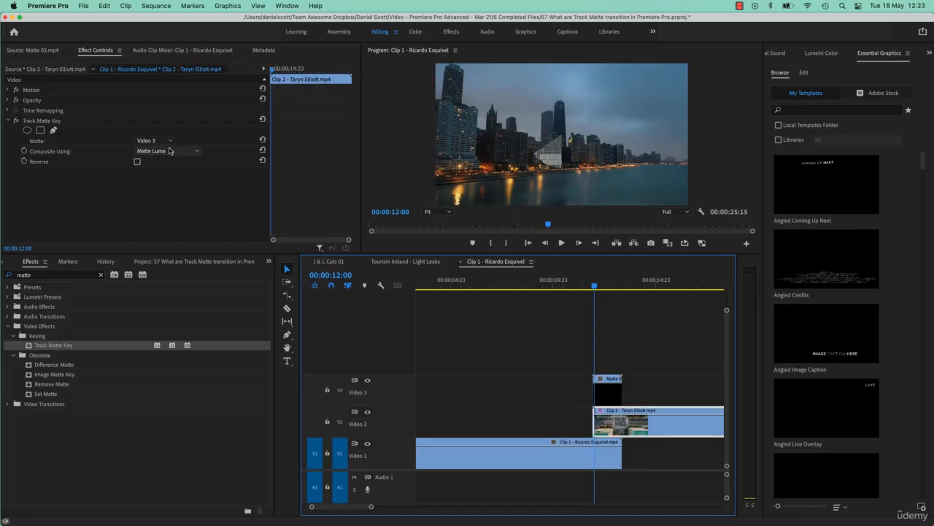
# Check the compositing and matte source options of Clip 2's Track Matte Key, keeping Matte Luma and Video 3.
pyautogui.click(171, 151)
pyautogui.click(200, 213)
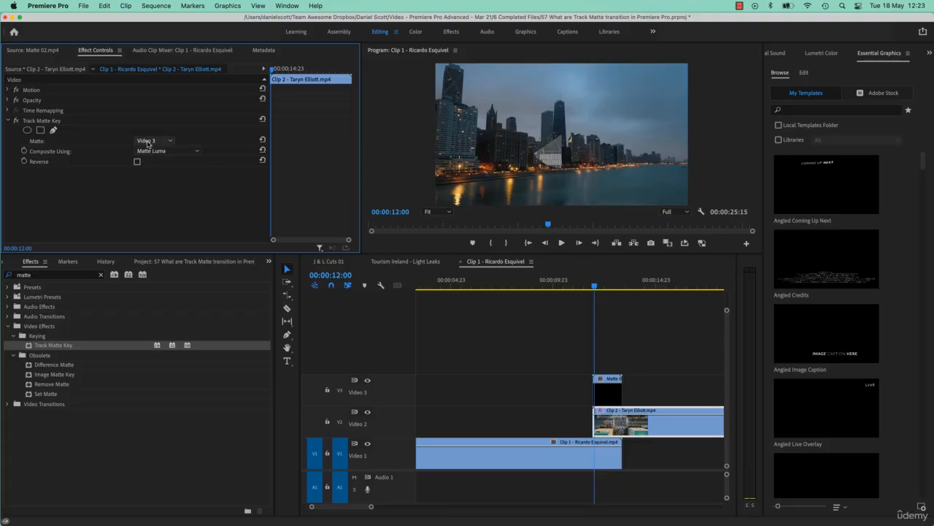
pyautogui.click(148, 142)
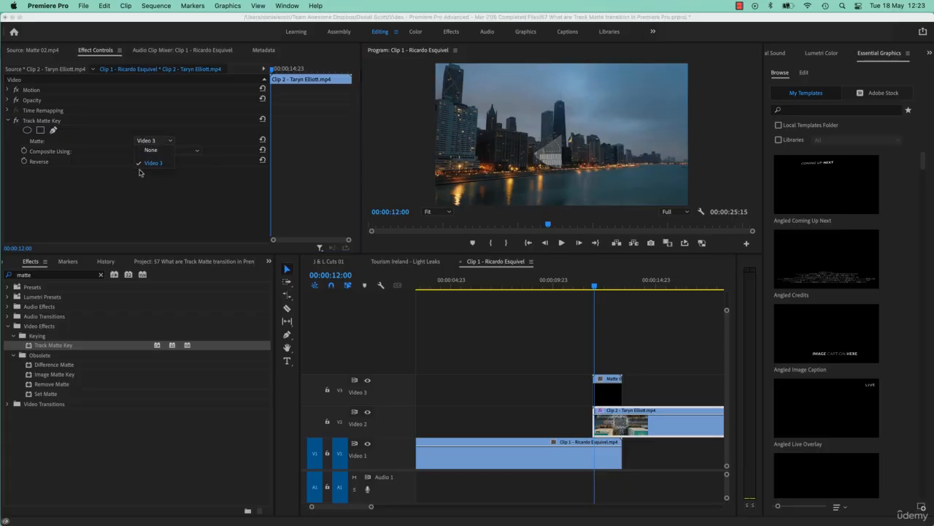
pyautogui.click(152, 164)
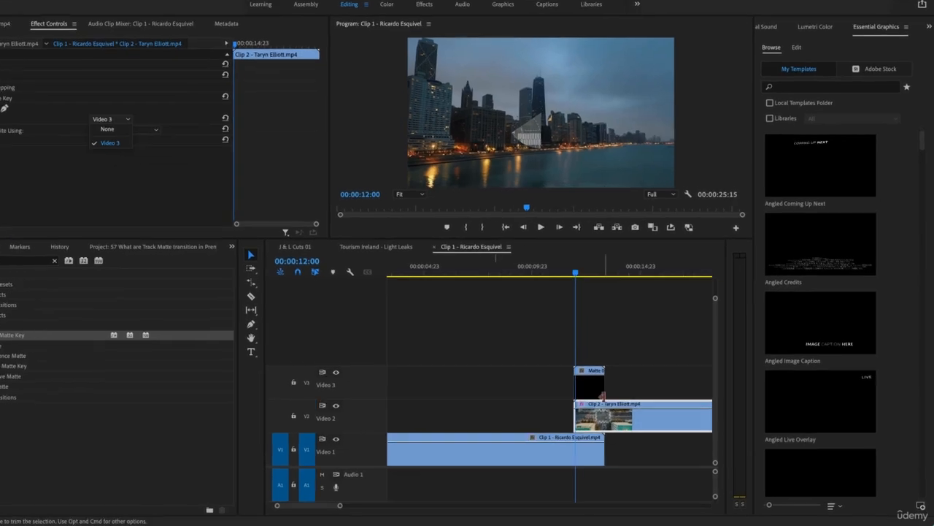
# Add a video track V4 above Video 3 in the sequence.
pyautogui.click(530, 364)
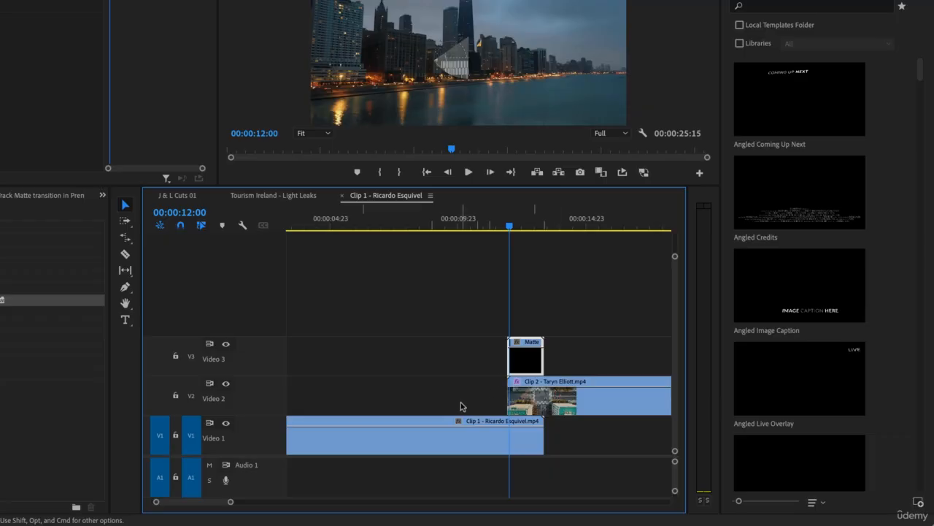
pyautogui.scroll(-2, 460, 406)
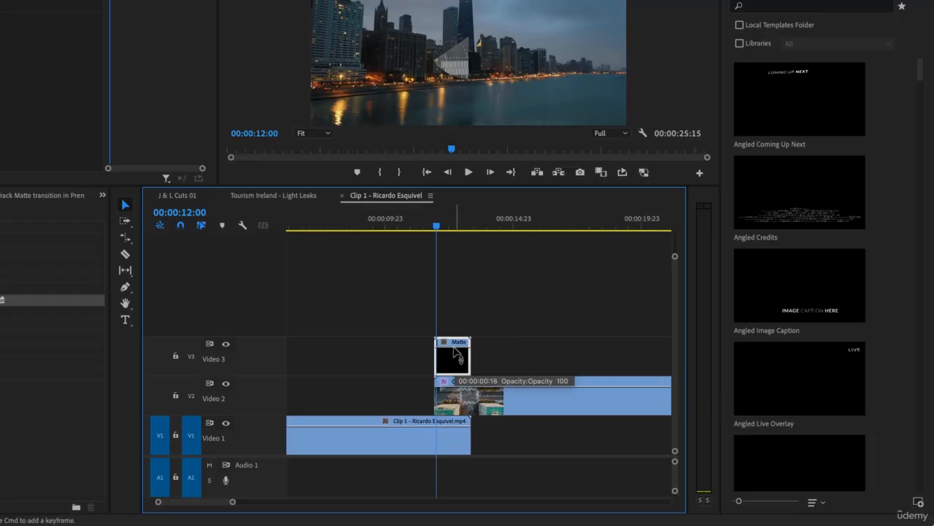
pyautogui.rightClick(268, 370)
pyautogui.click(292, 392)
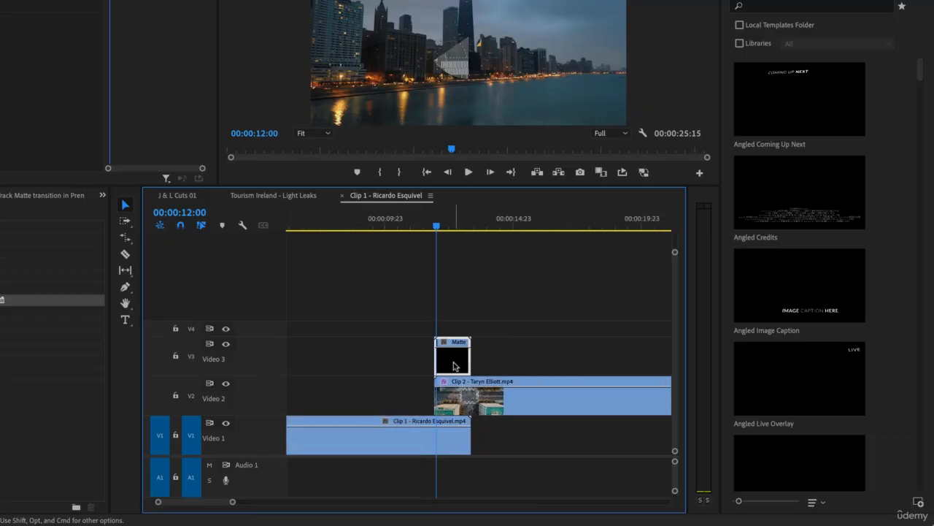
# Move the matte clip up to V4 and set the matte source of Clip 2's Track Matte Key to Video 4.
pyautogui.moveTo(452, 357); pyautogui.dragTo(453, 328)
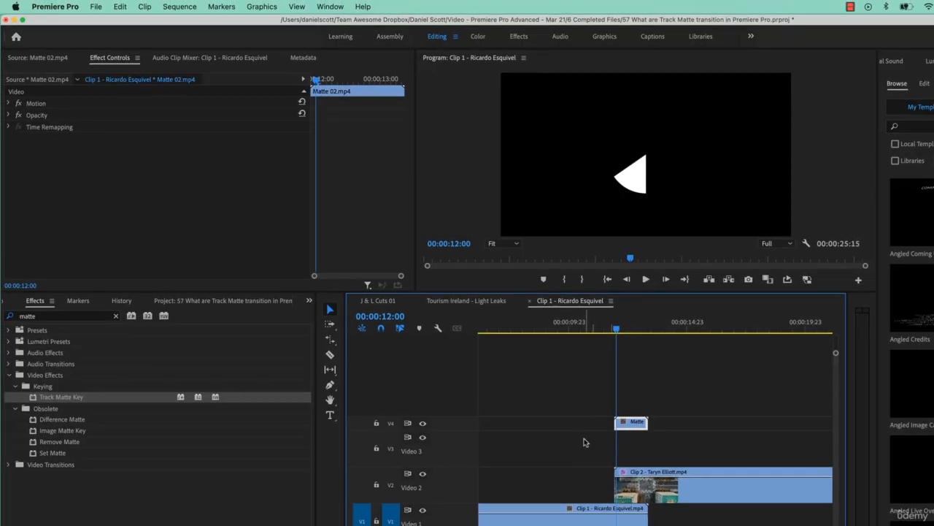
pyautogui.click(640, 476)
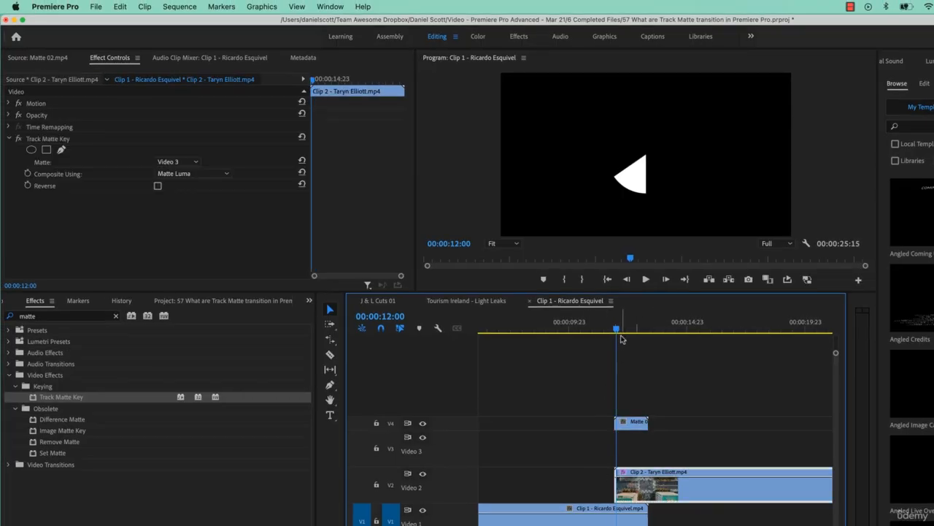
pyautogui.moveTo(622, 328)
pyautogui.mouseDown()
pyautogui.moveTo(653, 329)
pyautogui.moveTo(632, 329)
pyautogui.mouseUp()
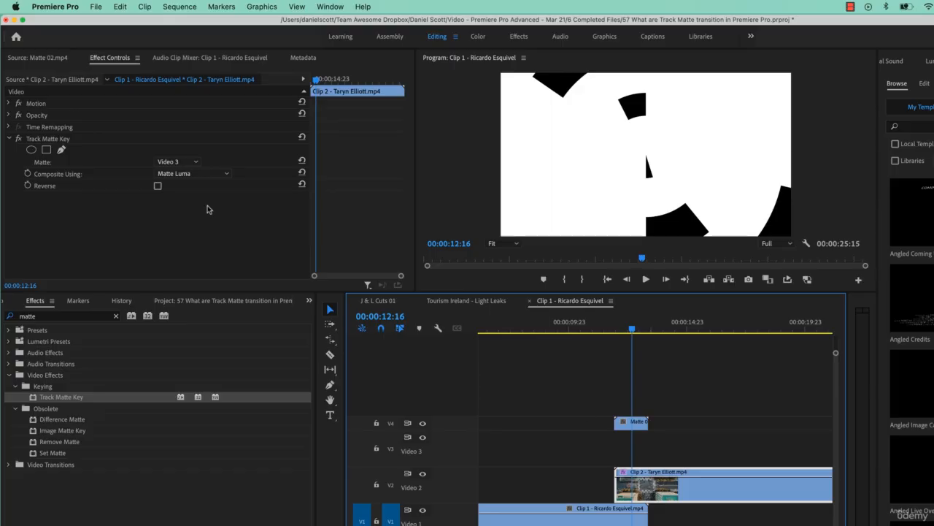
pyautogui.click(186, 162)
pyautogui.click(182, 188)
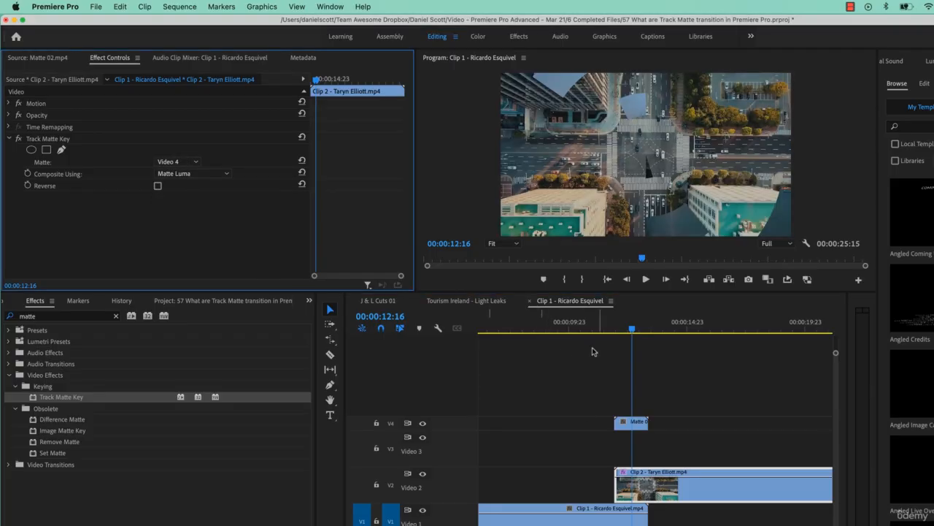
# Preview the transition with the matte on V4, and undo the matte source change and the matte's move.
pyautogui.moveTo(632, 332)
pyautogui.mouseDown()
pyautogui.moveTo(614, 330)
pyautogui.moveTo(635, 330)
pyautogui.mouseUp()
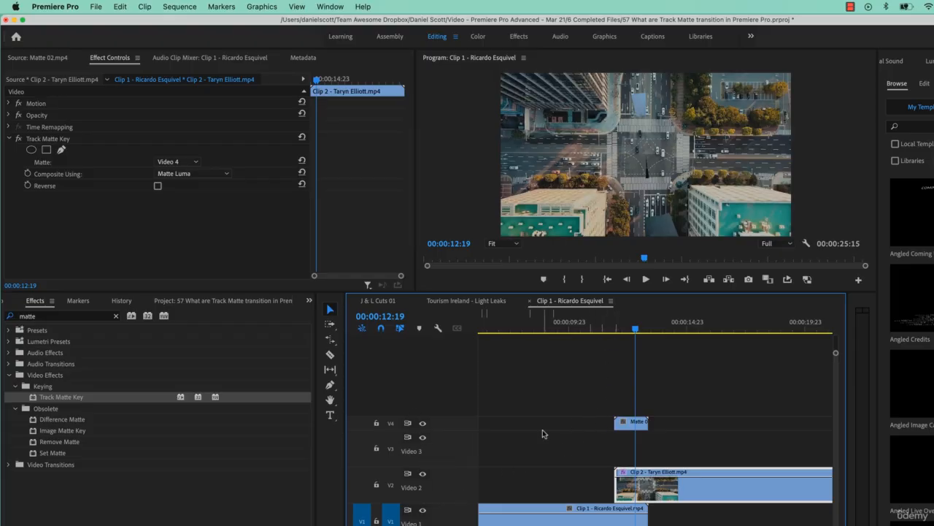
pyautogui.click(625, 328)
pyautogui.press('space')
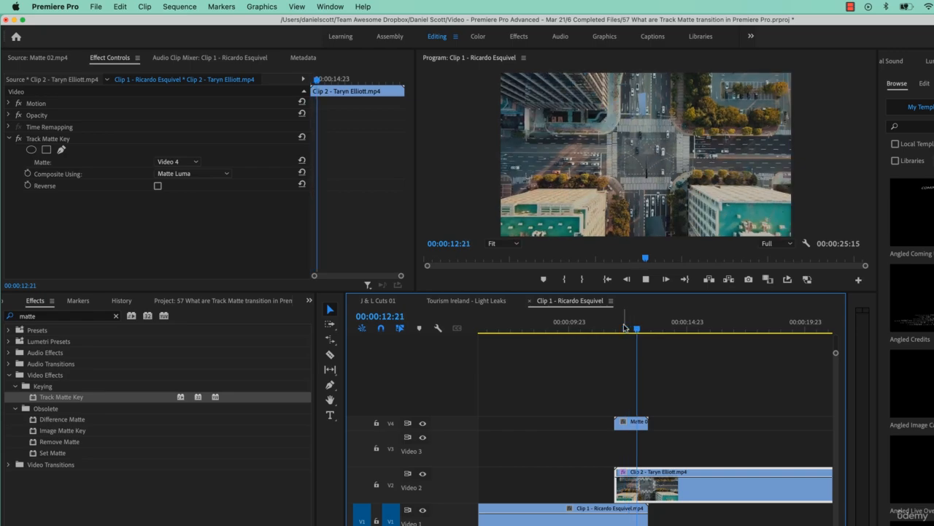
pyautogui.press('space')
pyautogui.press('super+z')
pyautogui.press('super+z')
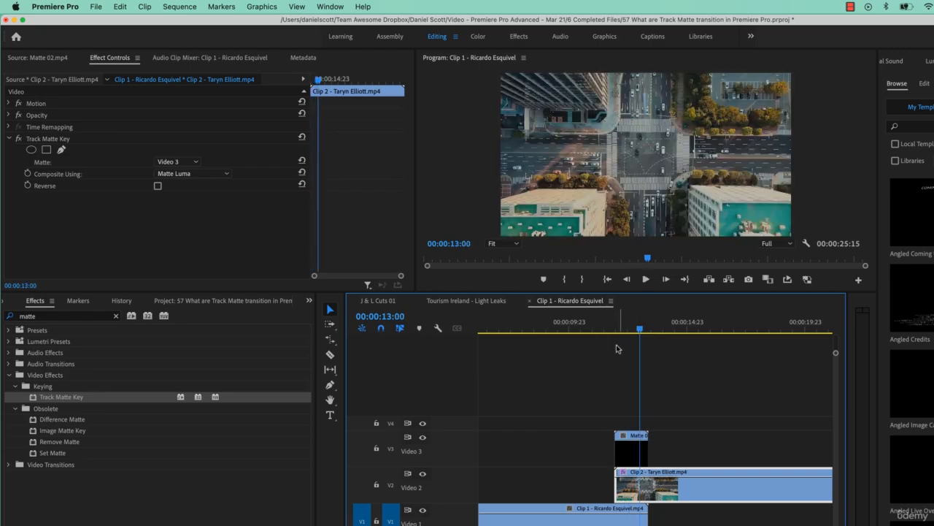
# Play and scrub the transition up to 00:00:12:19, and compare the matte on V3 with Clip 2's Track Matte Key settings.
pyautogui.click(636, 328)
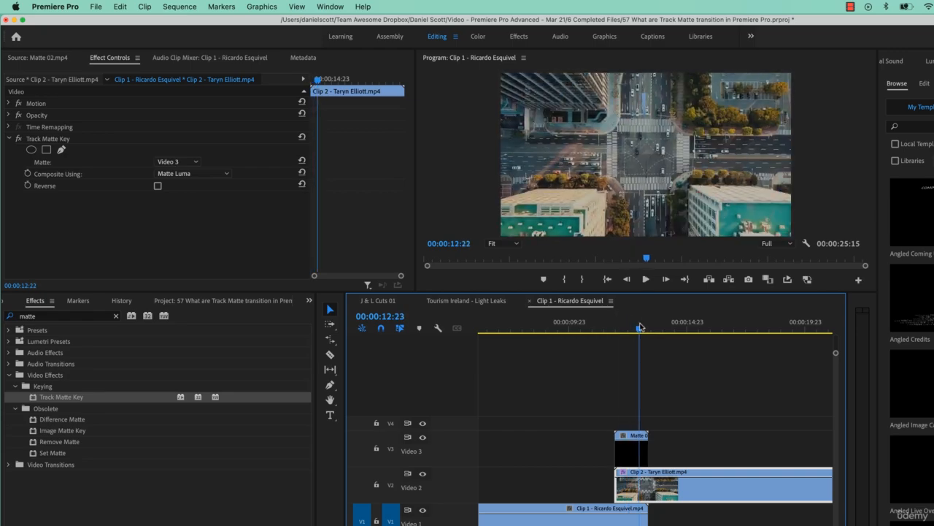
pyautogui.click(629, 327)
pyautogui.press('space')
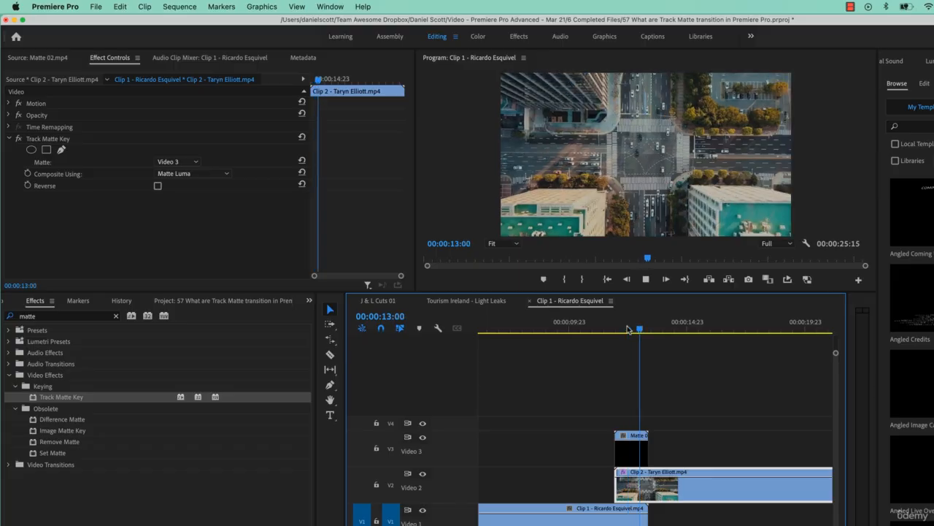
pyautogui.press('space')
pyautogui.moveTo(628, 328); pyautogui.dragTo(635, 328)
pyautogui.click(627, 457)
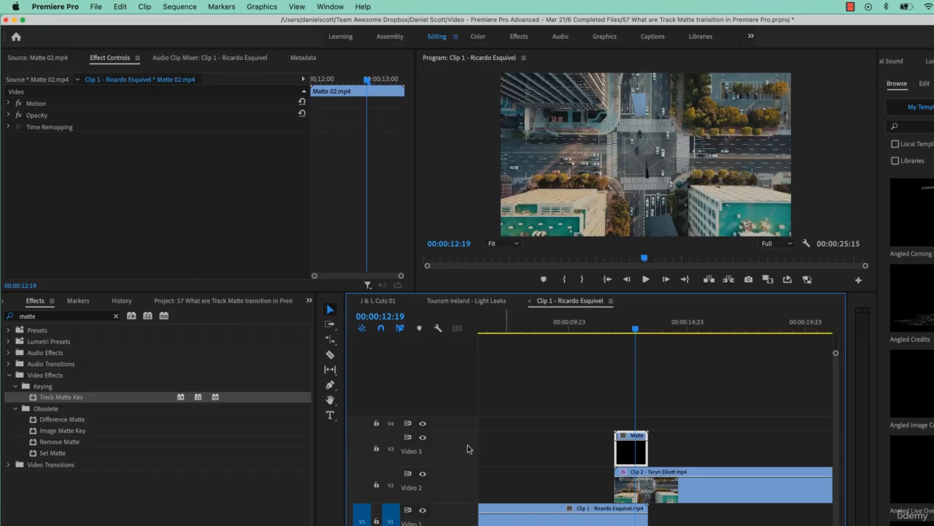
pyautogui.click(674, 496)
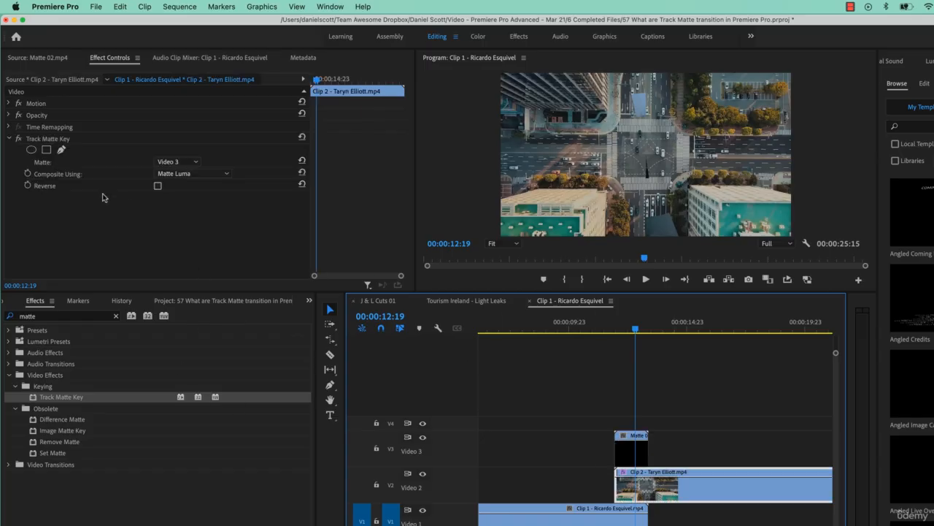
# Disable Clip 2's Track Matte Key, scrub through the bare matte from 00:00:11:23 to 00:00:13:03, and re-enable the effect.
pyautogui.click(19, 139)
pyautogui.moveTo(635, 329); pyautogui.dragTo(616, 332)
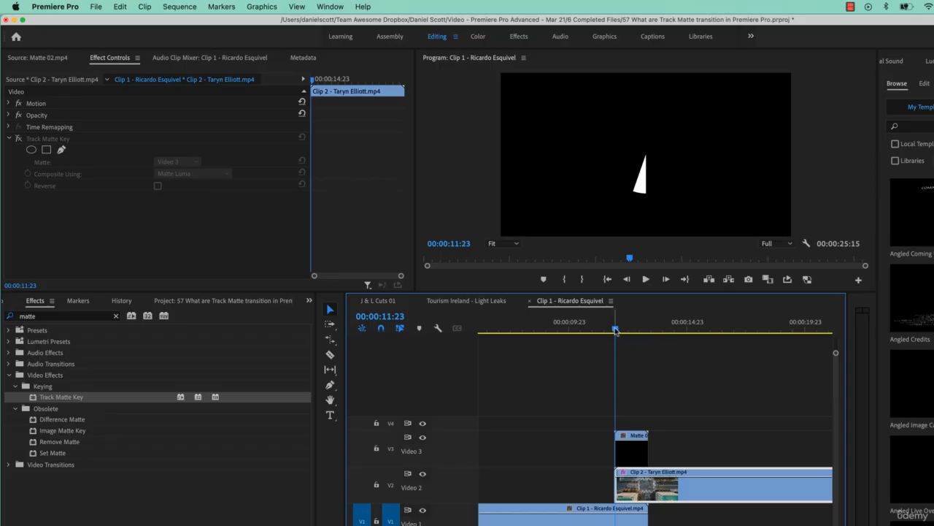
pyautogui.moveTo(617, 331); pyautogui.dragTo(644, 337)
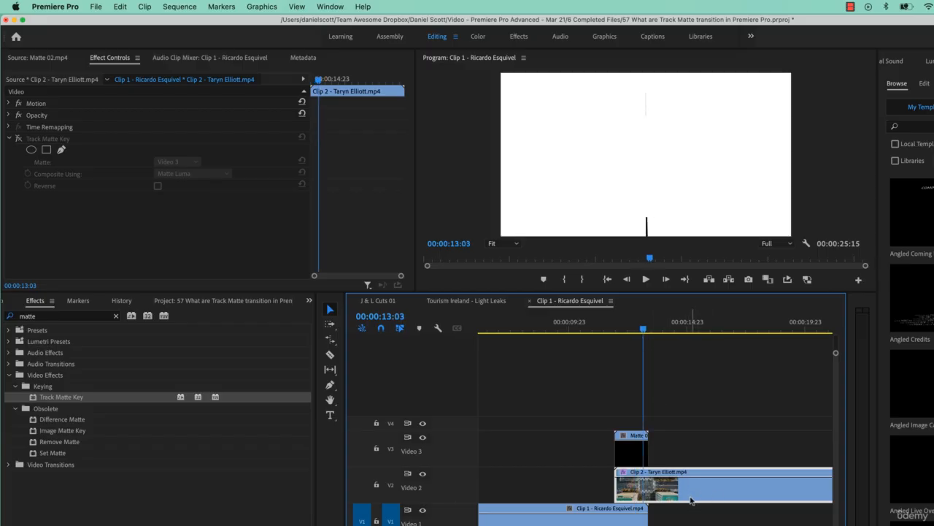
pyautogui.click(18, 138)
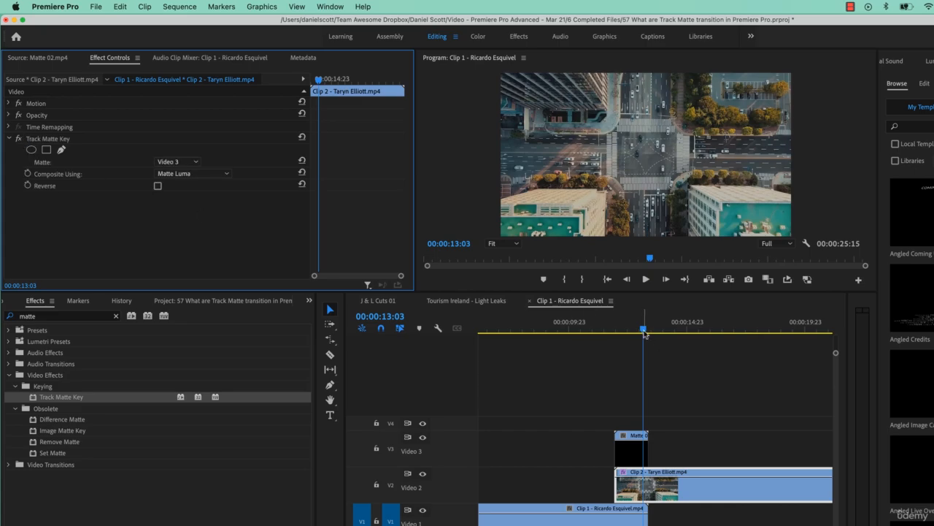
# Scrub past the matte to 00:00:14:04 and cut Clip 2 on V2 with the Razor exactly where the matte ends.
pyautogui.moveTo(644, 334); pyautogui.dragTo(653, 330)
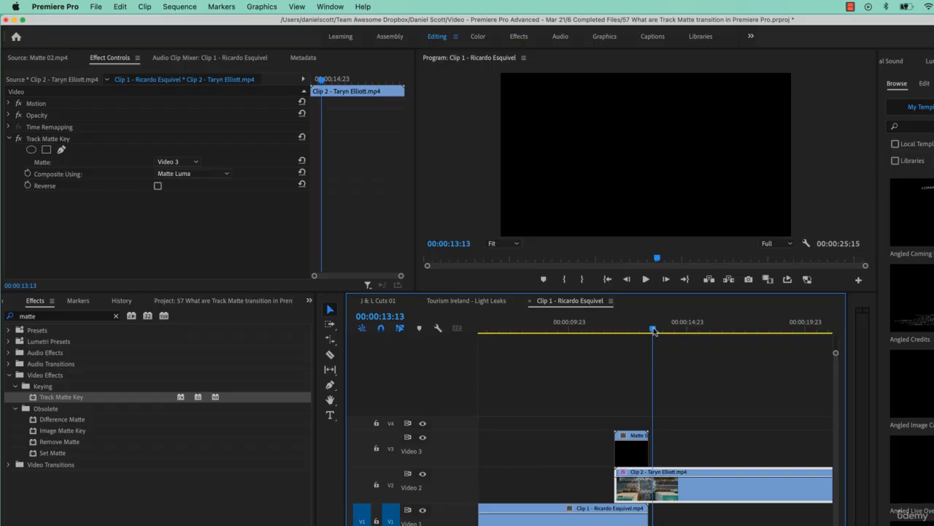
pyautogui.moveTo(654, 328); pyautogui.dragTo(668, 328)
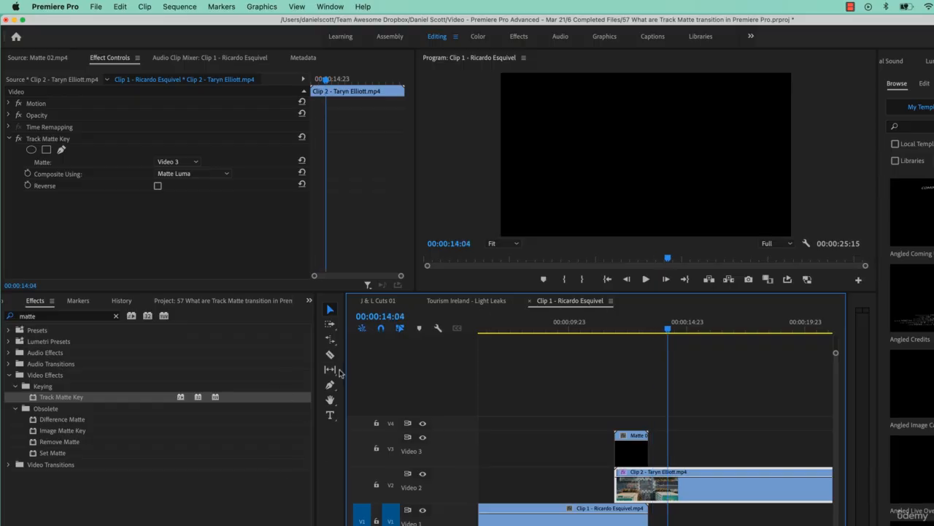
pyautogui.click(329, 354)
pyautogui.click(649, 484)
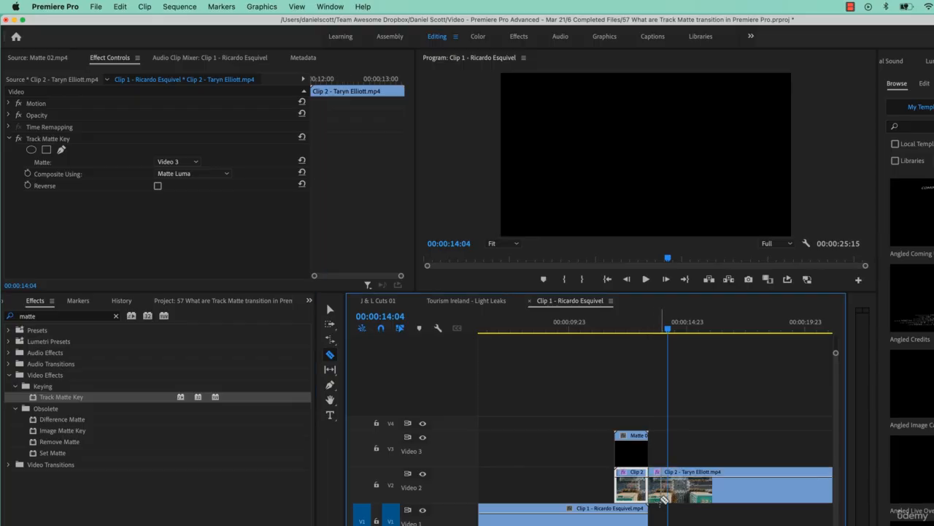
pyautogui.press('v')
# Delete the Track Matte Key from the part of Clip 2 after the cut, and play the transition from just before the matte.
pyautogui.click(712, 488)
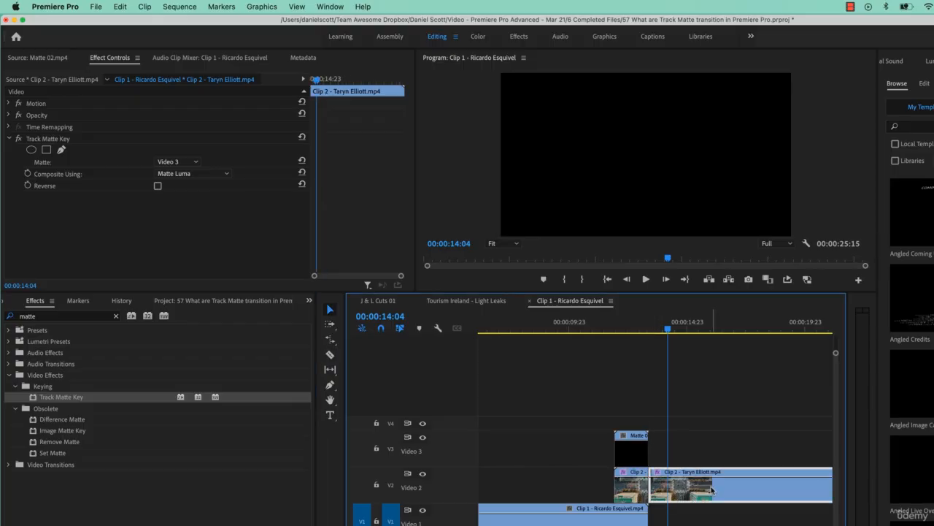
pyautogui.click(61, 141)
pyautogui.press('Delete')
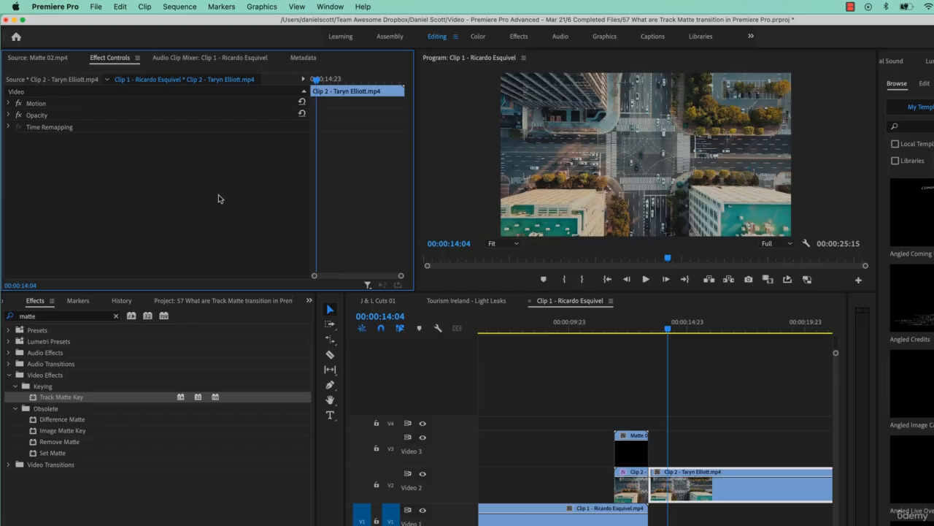
pyautogui.click(618, 330)
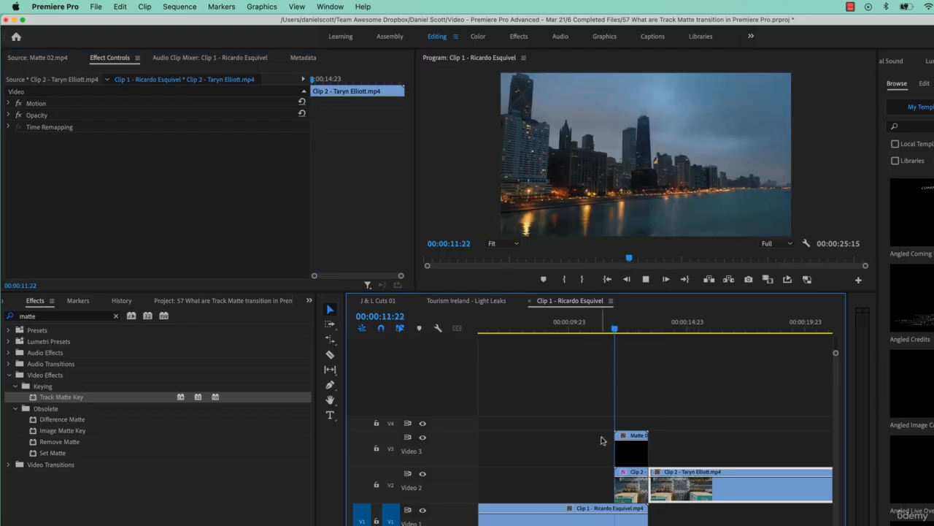
pyautogui.press('space')
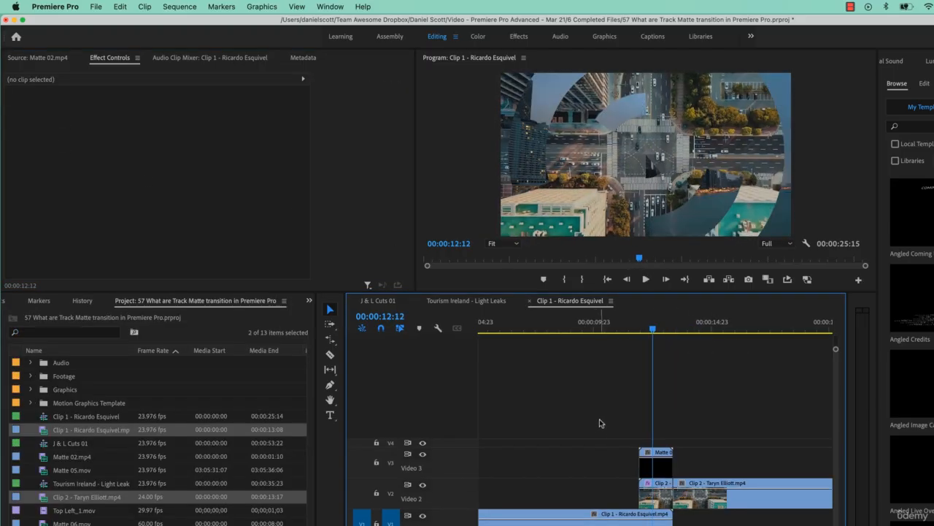
# Look over the sequence to the end of Clip 2, and scrub the finished transition to 00:00:12:10.
pyautogui.hscroll(8, 603, 431)
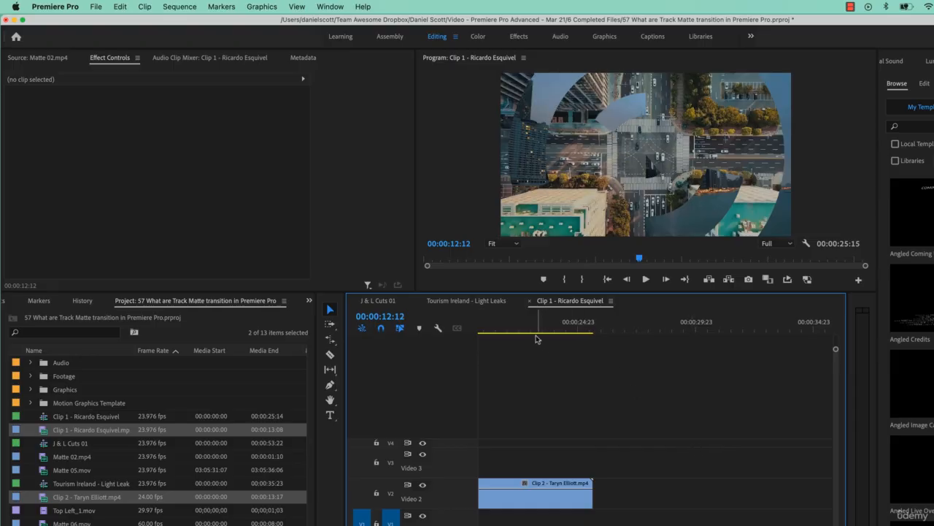
pyautogui.hscroll(-3, 541, 511)
pyautogui.hscroll(-7, 541, 511)
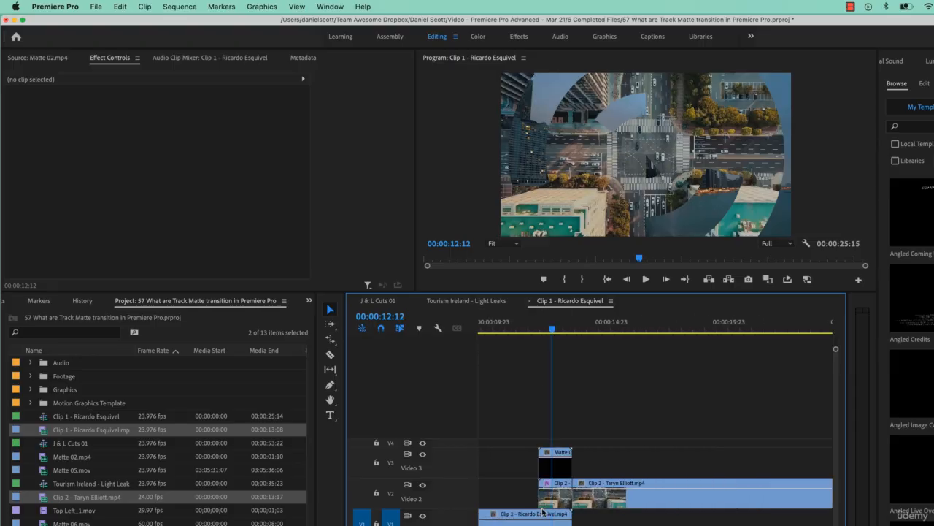
pyautogui.moveTo(559, 327)
pyautogui.mouseDown()
pyautogui.moveTo(538, 329)
pyautogui.moveTo(550, 330)
pyautogui.mouseUp()
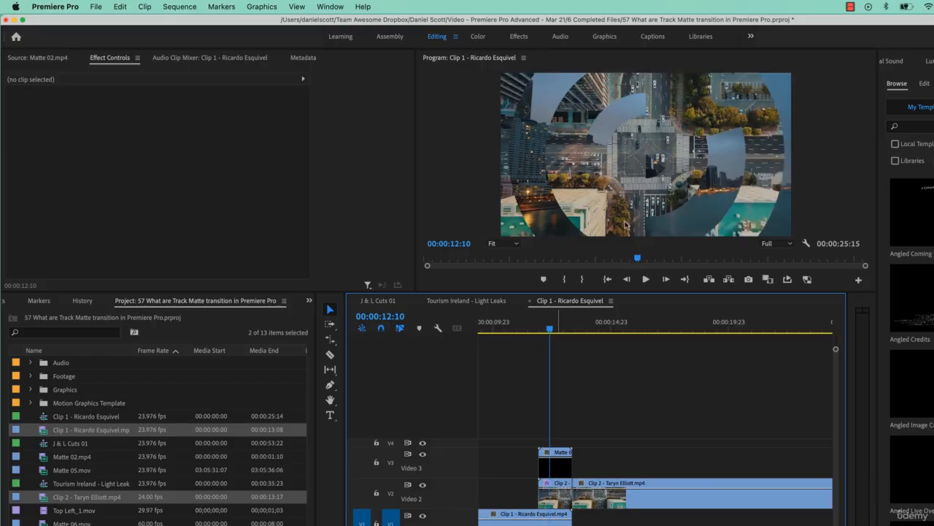
pyautogui.hscroll(7, 669, 442)
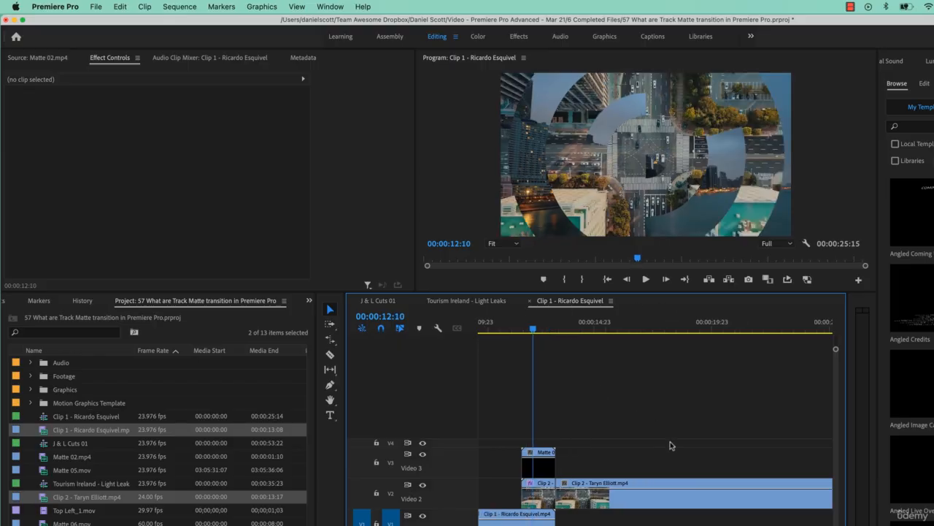
# Place the playhead at 00:00:27:05 and add Clip 1 and Clip 2 from the project back to back on V2 just after it.
pyautogui.click(665, 328)
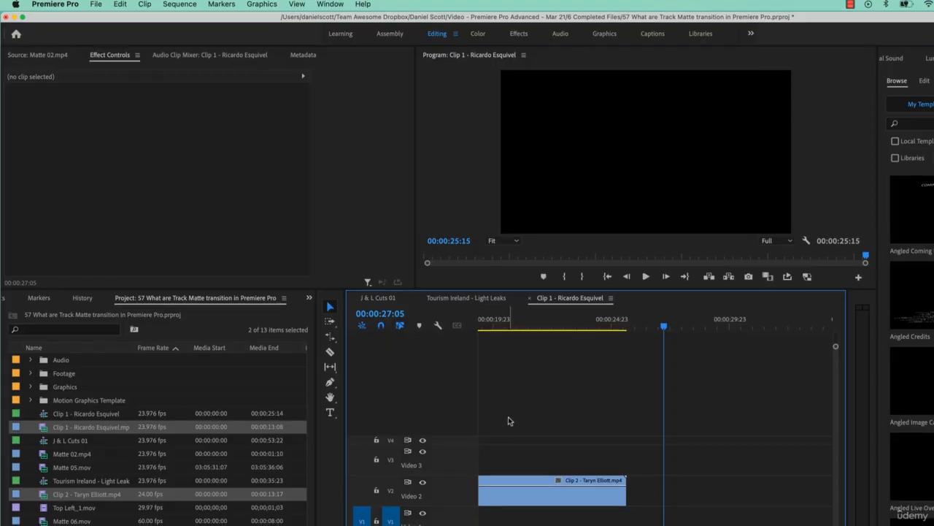
pyautogui.moveTo(44, 361); pyautogui.dragTo(694, 403)
pyautogui.scroll(-2, 734, 397)
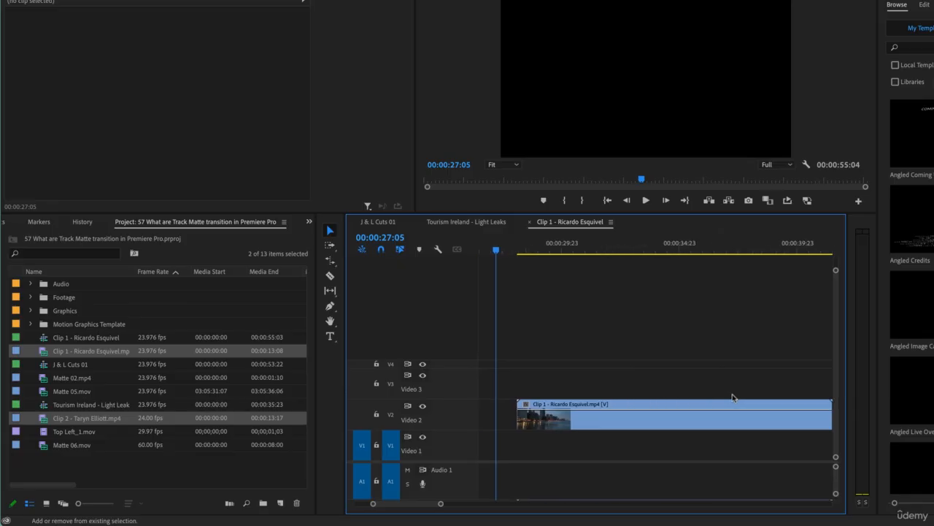
pyautogui.press('-')
pyautogui.press('-')
# Move the newly added Clip 2 up to V3 and place the playhead at 00:00:39:21 near the end of the new Clip 1.
pyautogui.moveTo(688, 247); pyautogui.dragTo(701, 249)
pyautogui.moveTo(719, 419); pyautogui.dragTo(701, 400)
pyautogui.click(687, 253)
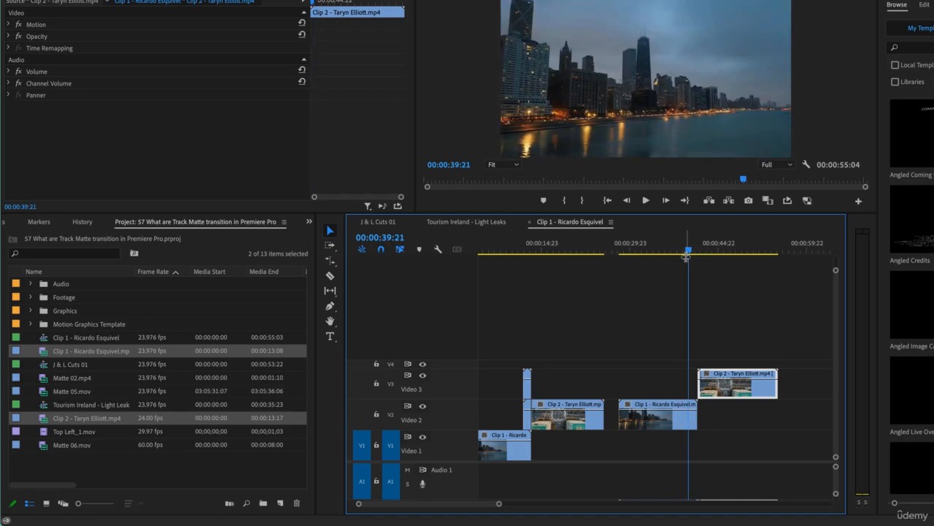
pyautogui.press('=')
pyautogui.press('=')
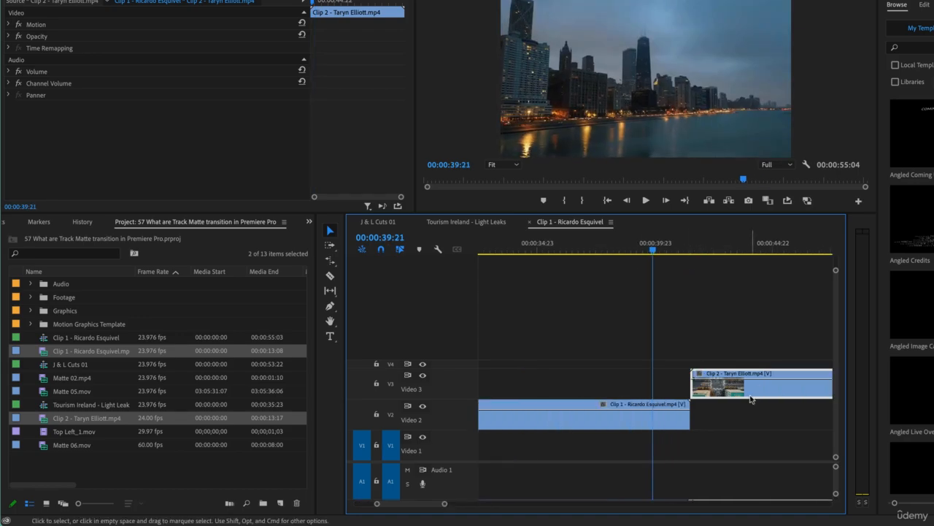
# Slide Clip 2 on V3 back to overlap the end of Clip 1, and place Random_4.mov from the Finder matte folder on V4 at its start.
pyautogui.moveTo(752, 398); pyautogui.dragTo(706, 397)
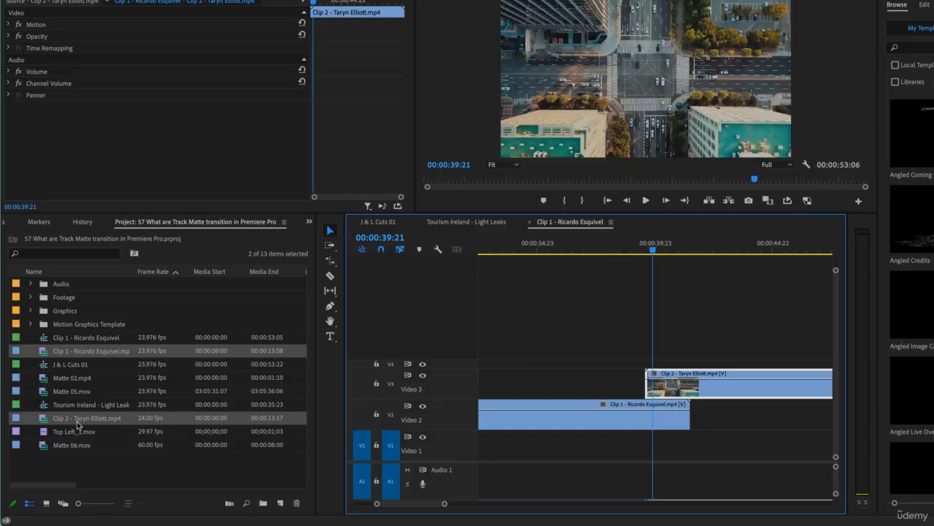
pyautogui.press('super+Tab')
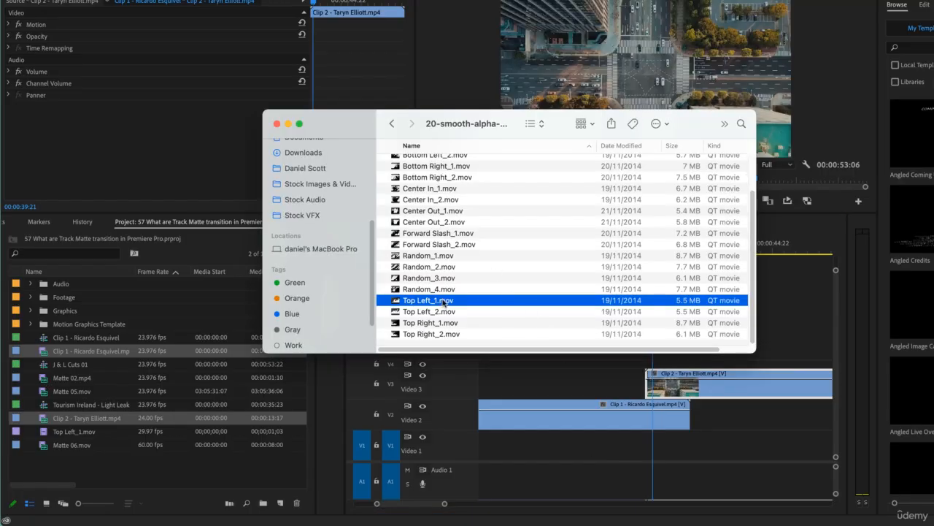
pyautogui.scroll(2, 475, 232)
pyautogui.scroll(-2, 474, 232)
pyautogui.press('space')
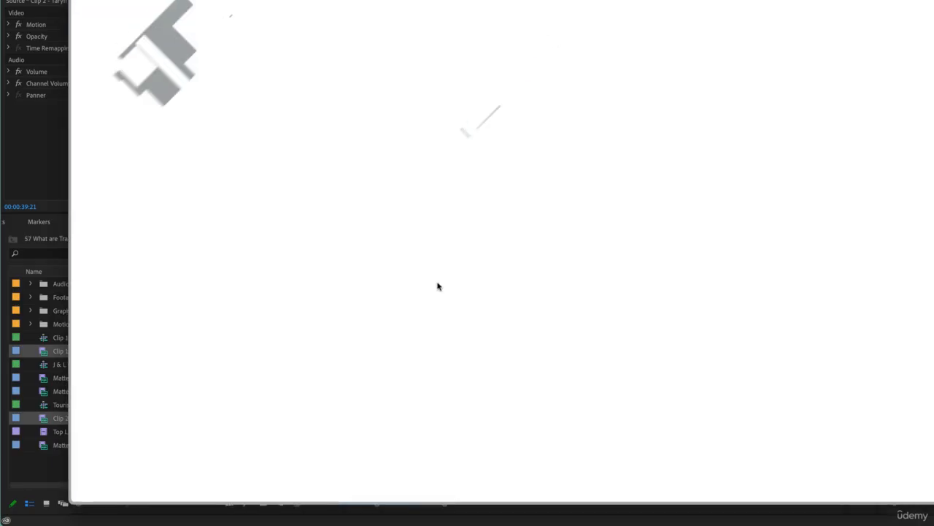
pyautogui.press('Up')
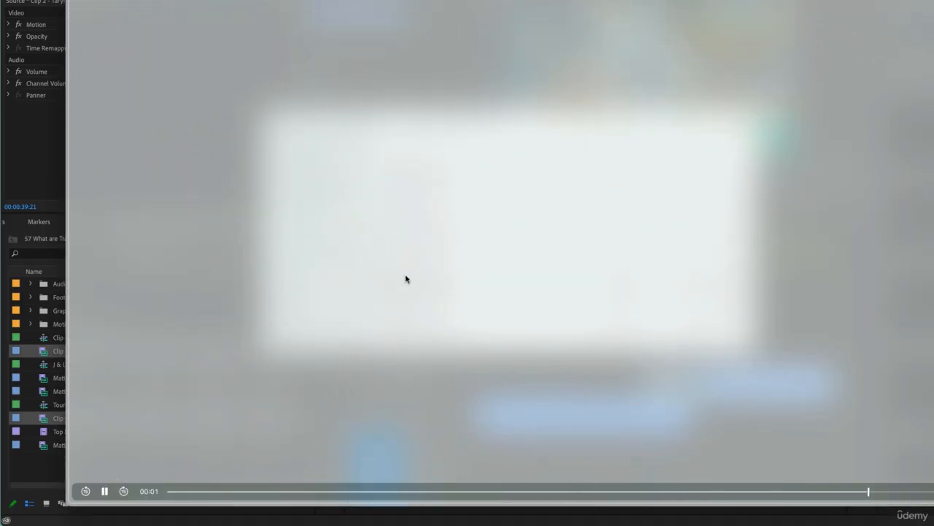
pyautogui.press('space')
pyautogui.moveTo(405, 287); pyautogui.dragTo(646, 360)
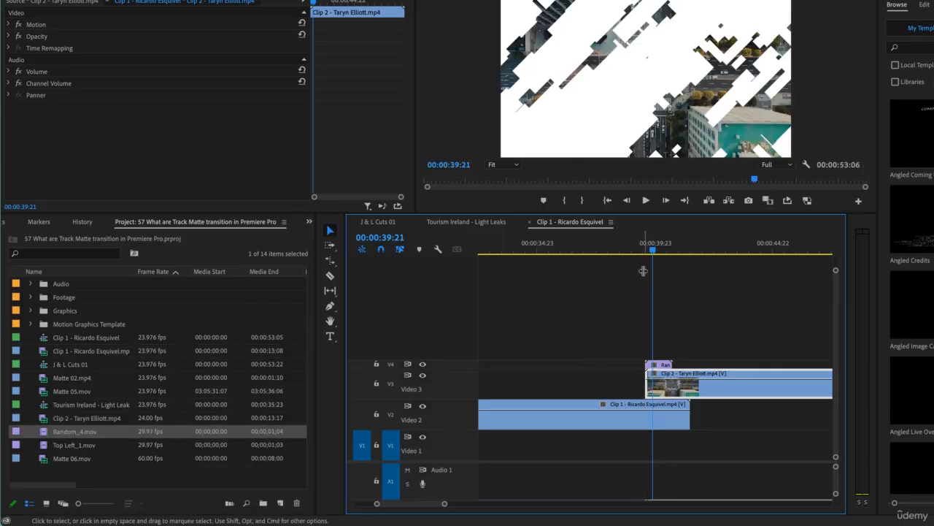
# Scrub through the Random_4.mov matte to 00:00:40:07 and look at how its shapes cover Clip 2.
pyautogui.moveTo(655, 251); pyautogui.dragTo(664, 254)
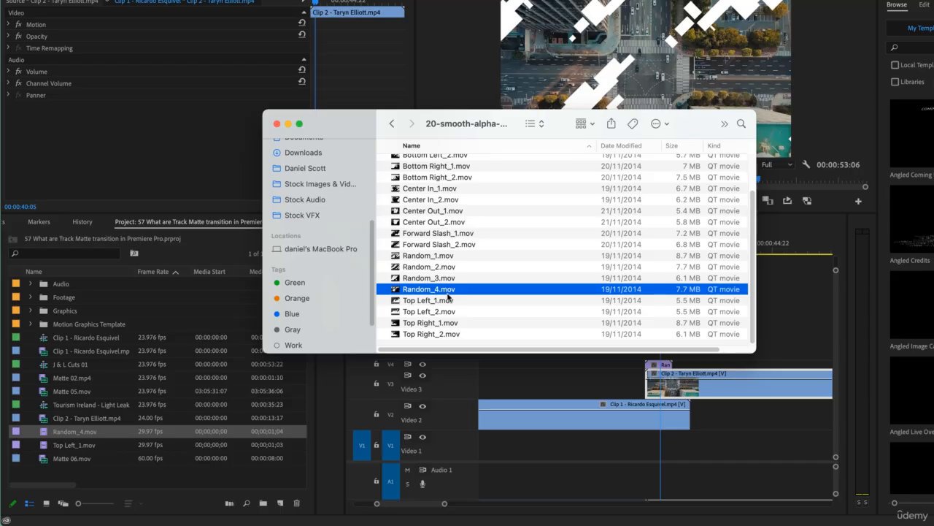
pyautogui.click(797, 324)
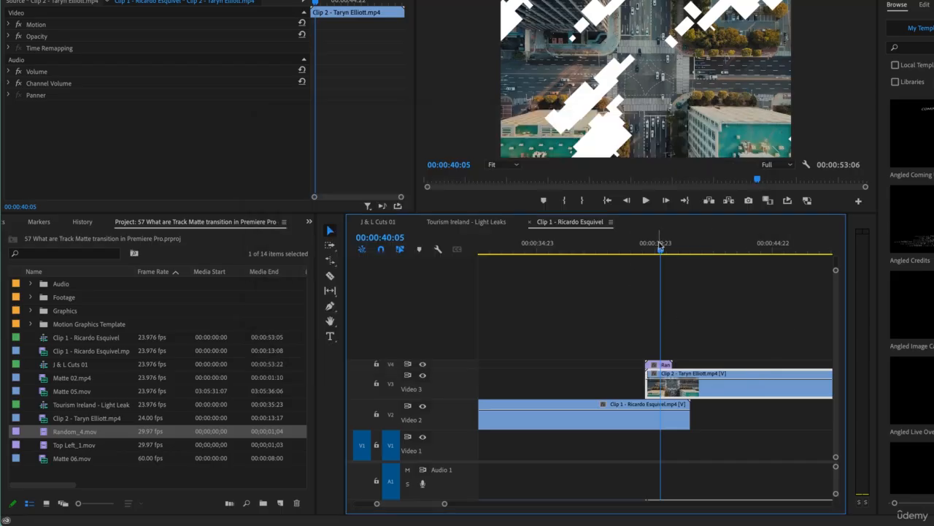
pyautogui.moveTo(660, 249)
pyautogui.mouseDown()
pyautogui.moveTo(657, 262)
pyautogui.moveTo(662, 252)
pyautogui.mouseUp()
pyautogui.click(658, 251)
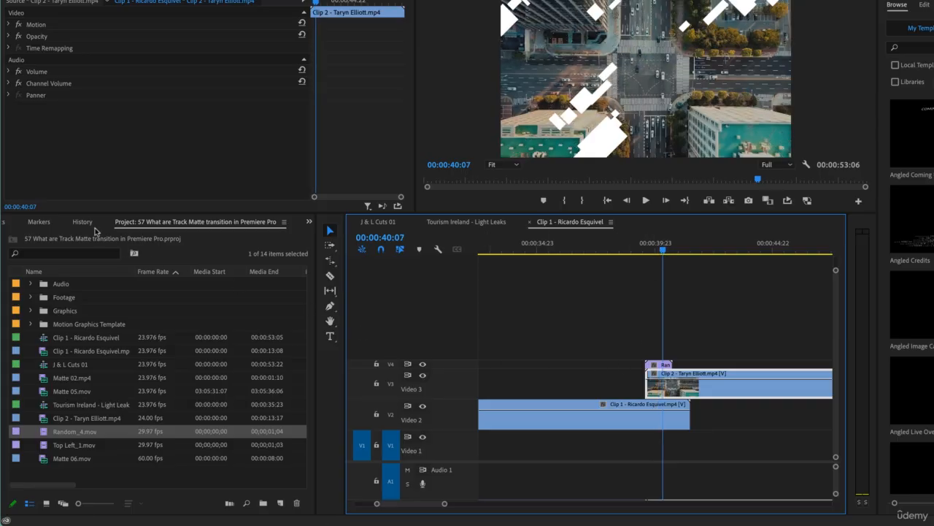
# Apply the Track Matte Key effect to Clip 2 on V3 with Video 4 as its matte, and scrub the transition.
pyautogui.click(39, 222)
pyautogui.click(10, 223)
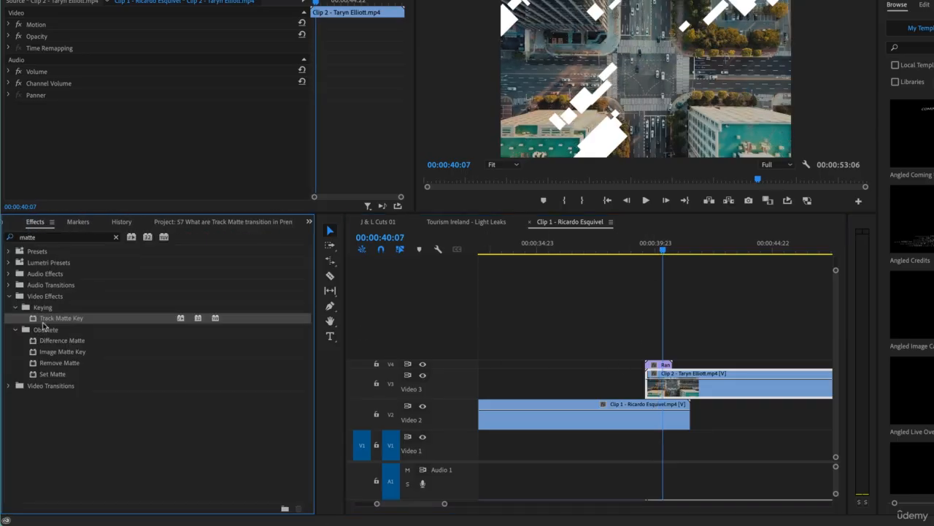
pyautogui.moveTo(35, 322); pyautogui.dragTo(658, 389)
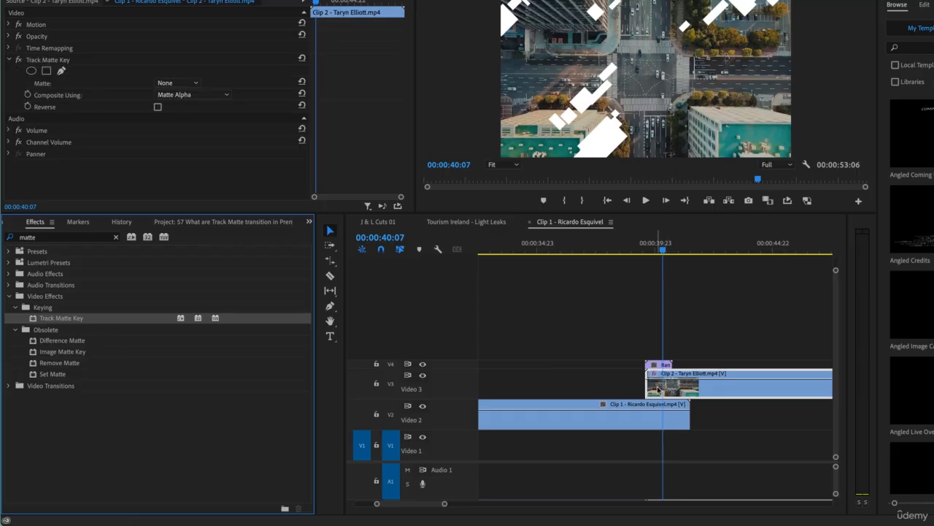
pyautogui.click(174, 95)
pyautogui.click(179, 105)
pyautogui.click(176, 85)
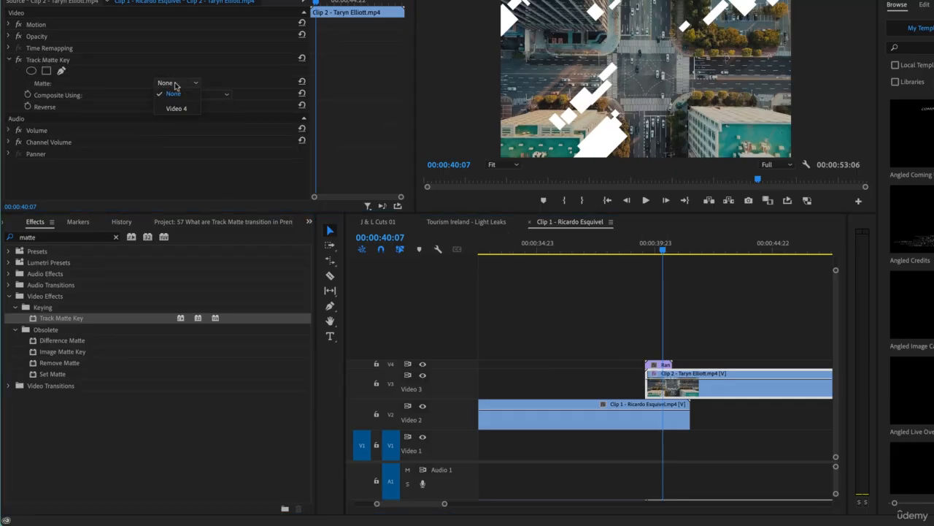
pyautogui.click(178, 109)
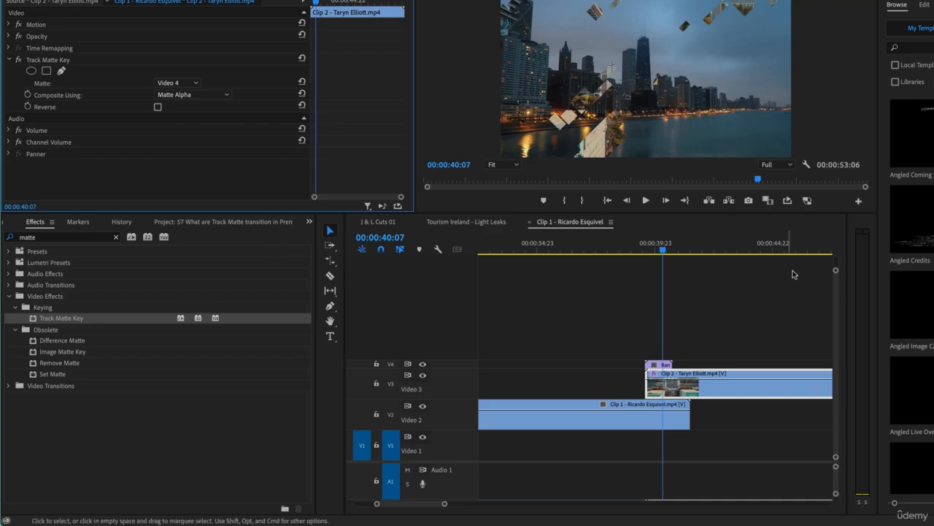
pyautogui.moveTo(660, 251)
pyautogui.mouseDown()
pyautogui.moveTo(640, 254)
pyautogui.moveTo(662, 252)
pyautogui.mouseUp()
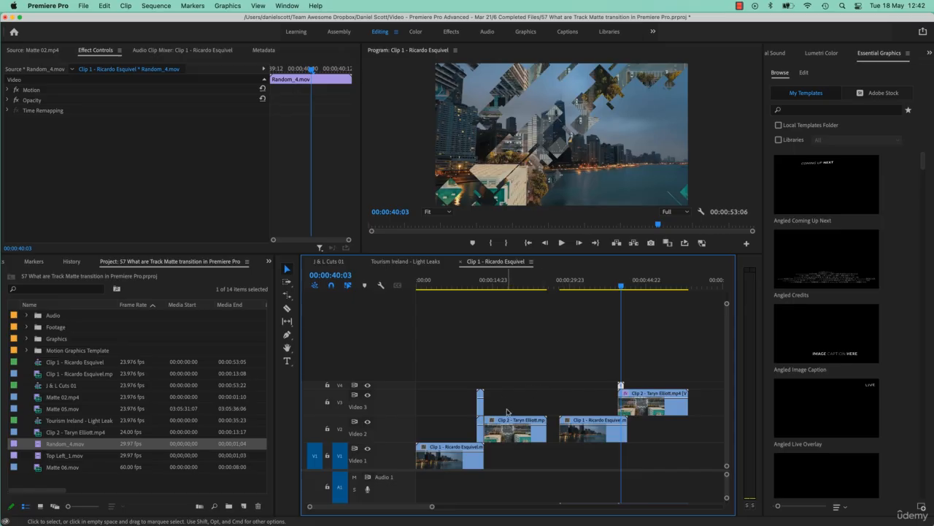
# Place the playhead at 00:00:12:11 in the first transition and turn off the Track Matte Key on the short Clip 2 segment beneath Matte 02.mp4.
pyautogui.click(480, 288)
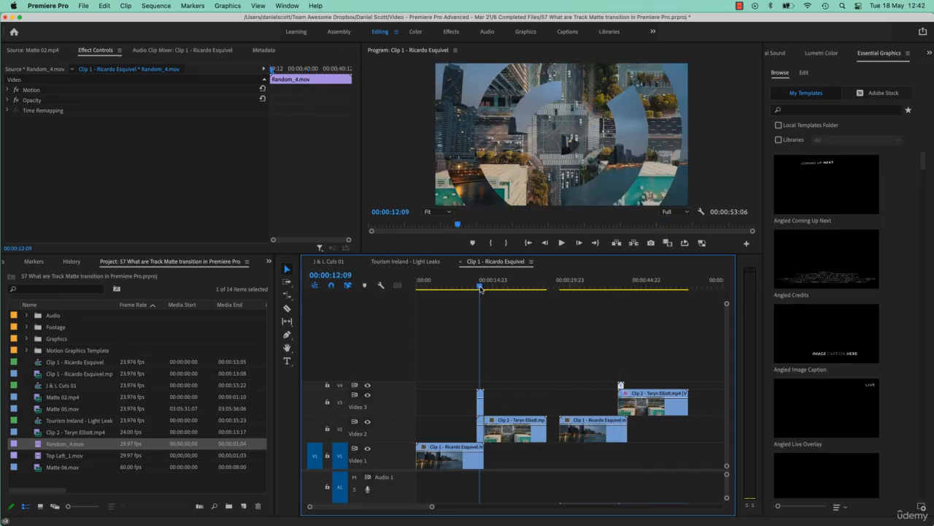
pyautogui.moveTo(479, 287); pyautogui.dragTo(481, 289)
pyautogui.click(479, 412)
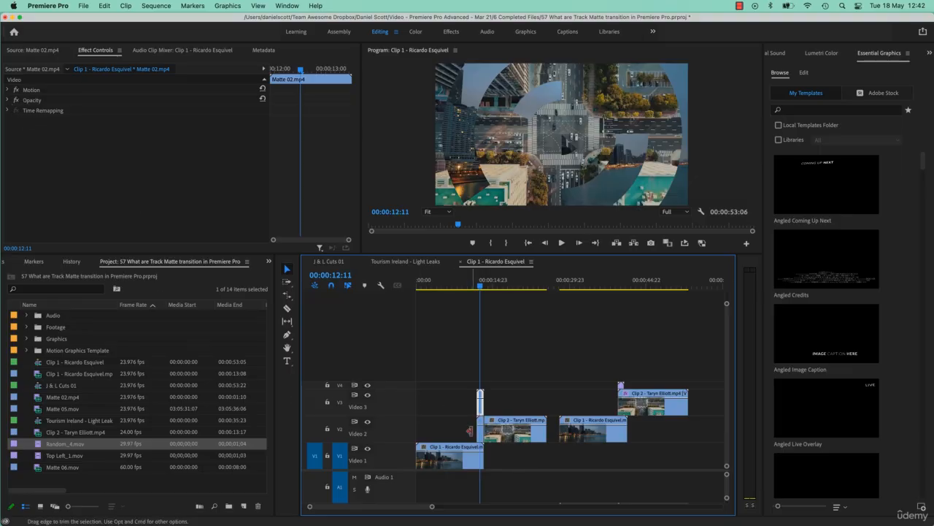
pyautogui.click(471, 431)
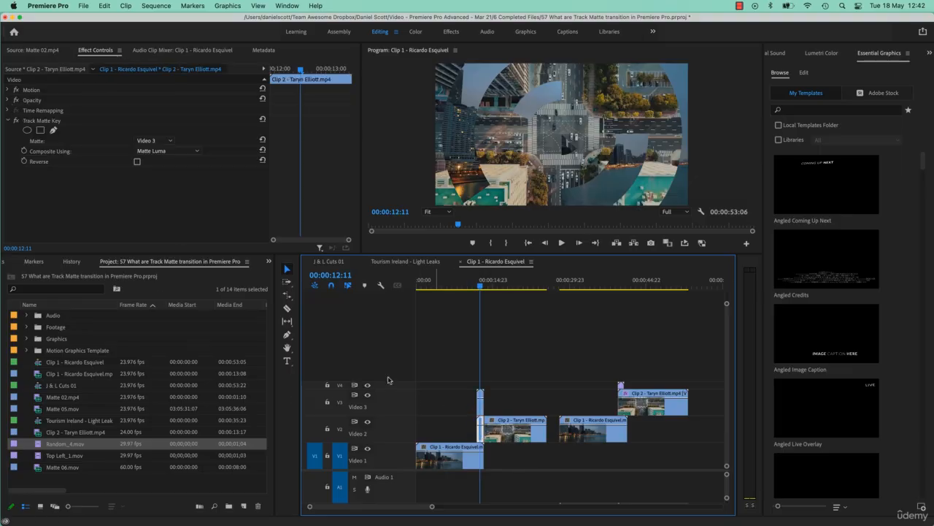
pyautogui.click(17, 121)
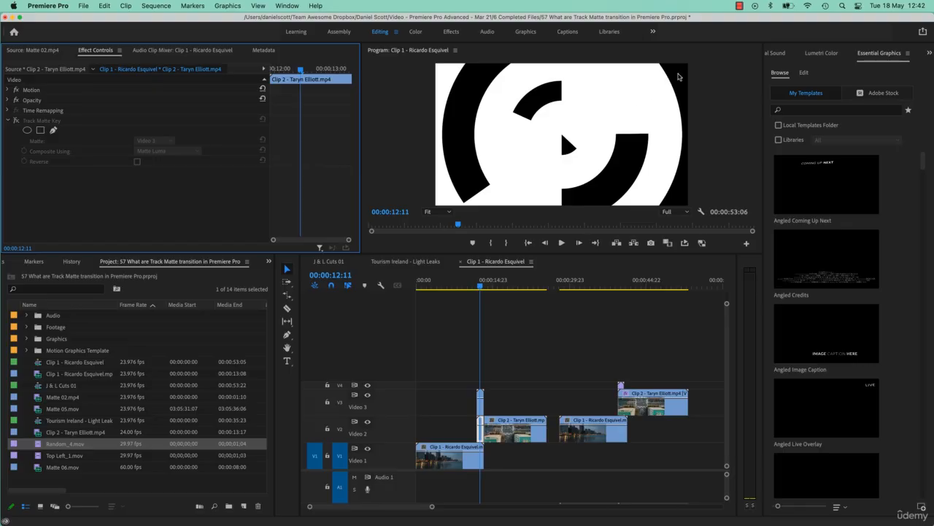
# Place the playhead at 00:00:39:20 in the second transition and turn off the Track Matte Key on Clip 2 on V3.
pyautogui.click(619, 285)
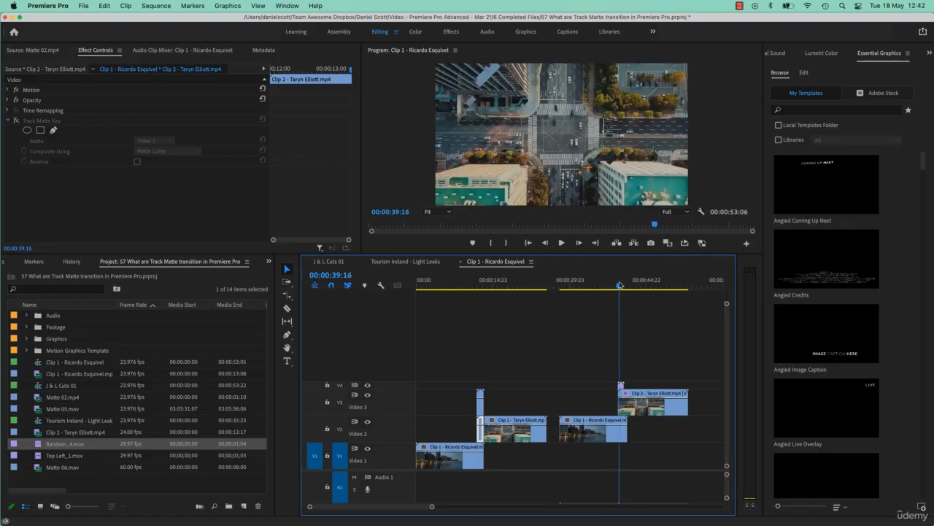
pyautogui.moveTo(620, 285); pyautogui.dragTo(621, 285)
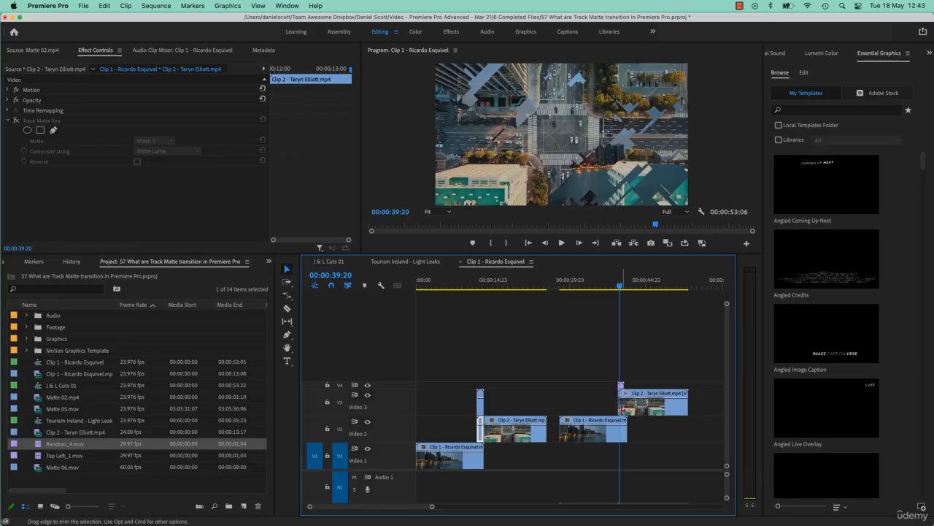
pyautogui.click(625, 410)
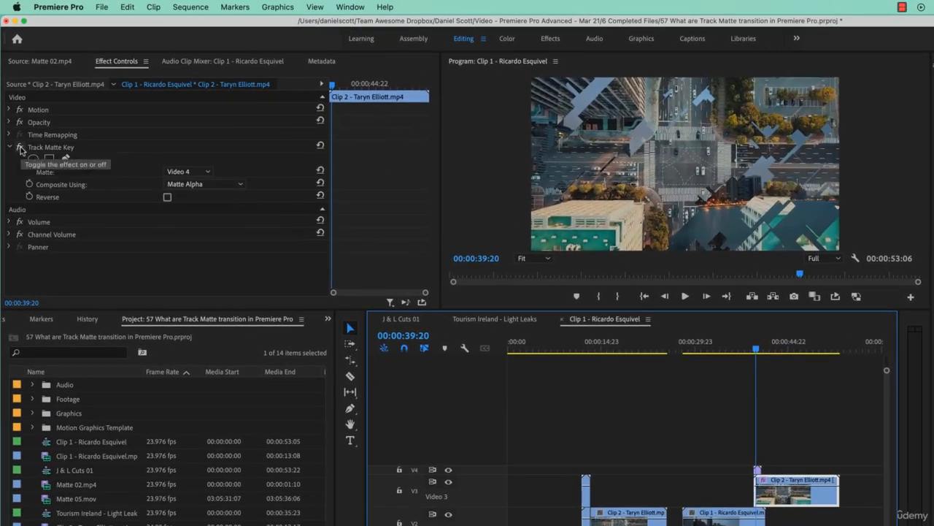
pyautogui.click(16, 120)
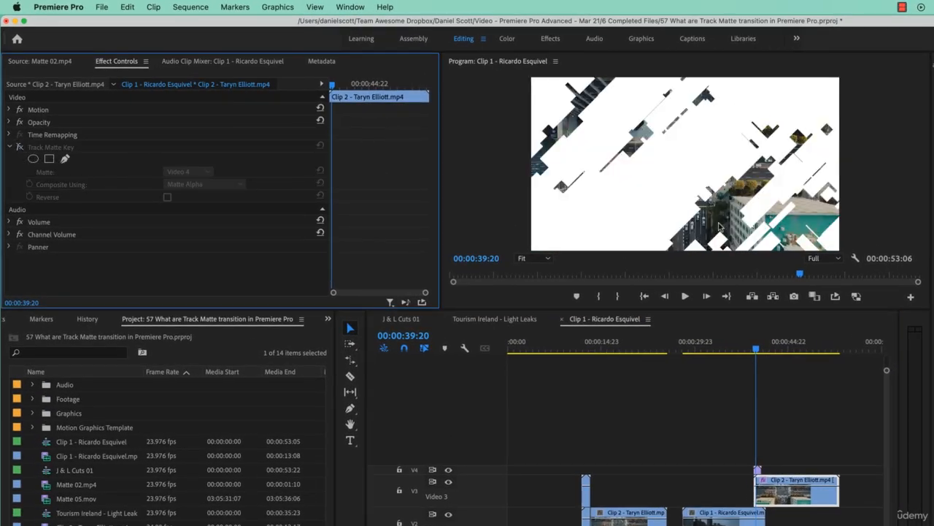